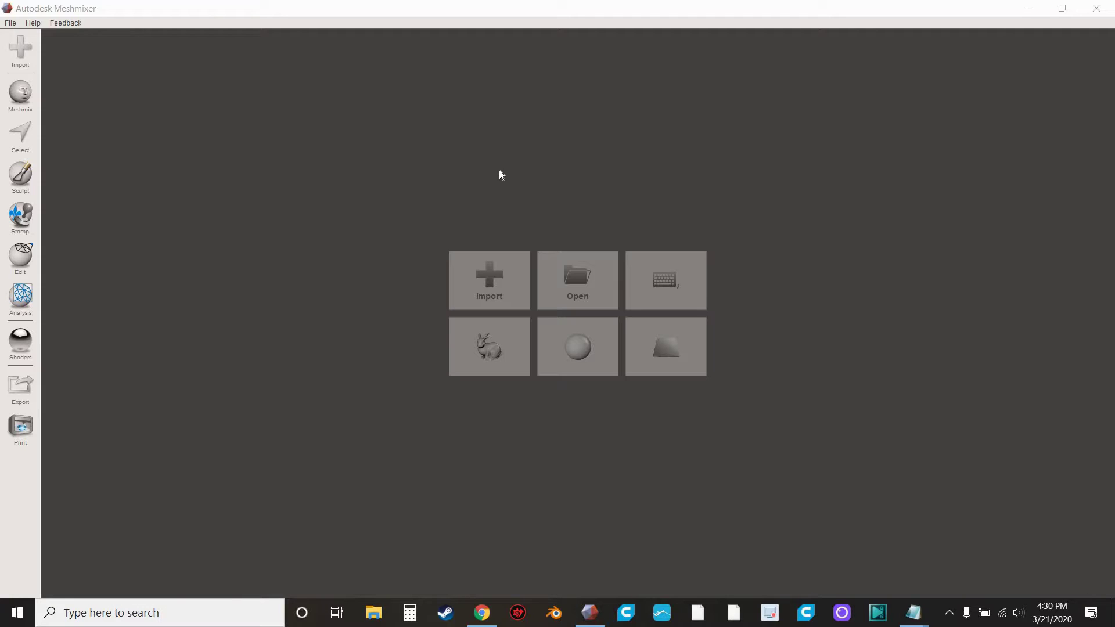
# Start a mesh import to browse the For Vid folder in the Open Mesh dialog
pyautogui.click(494, 280)
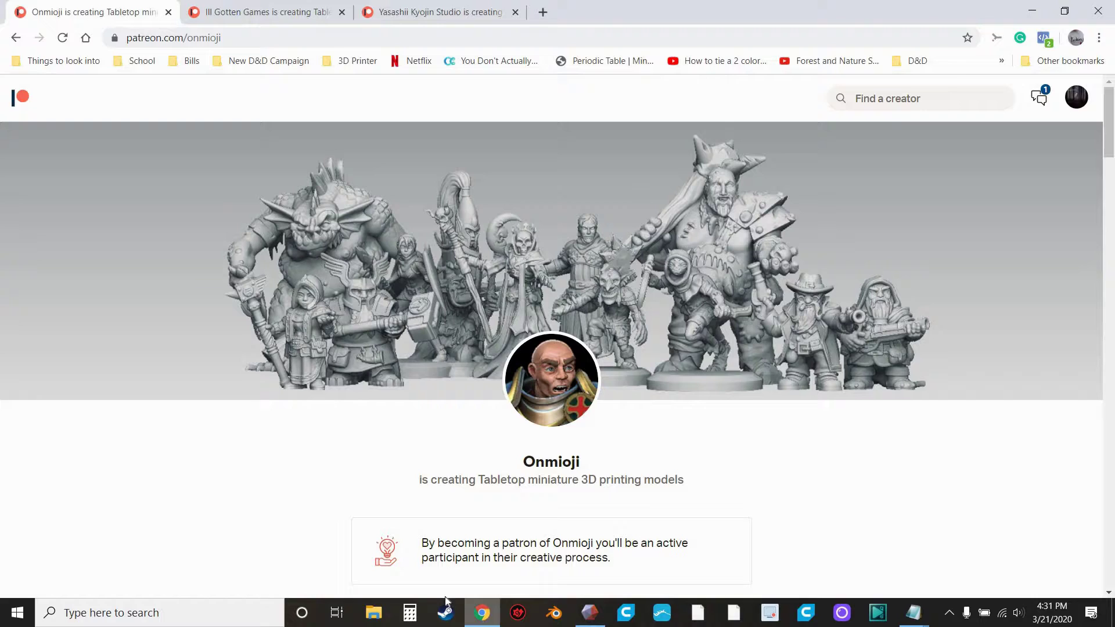
# Look over Onmioji's Patreon page in Chrome, then return to Meshmixer's Open Mesh dialog
pyautogui.click(493, 621)
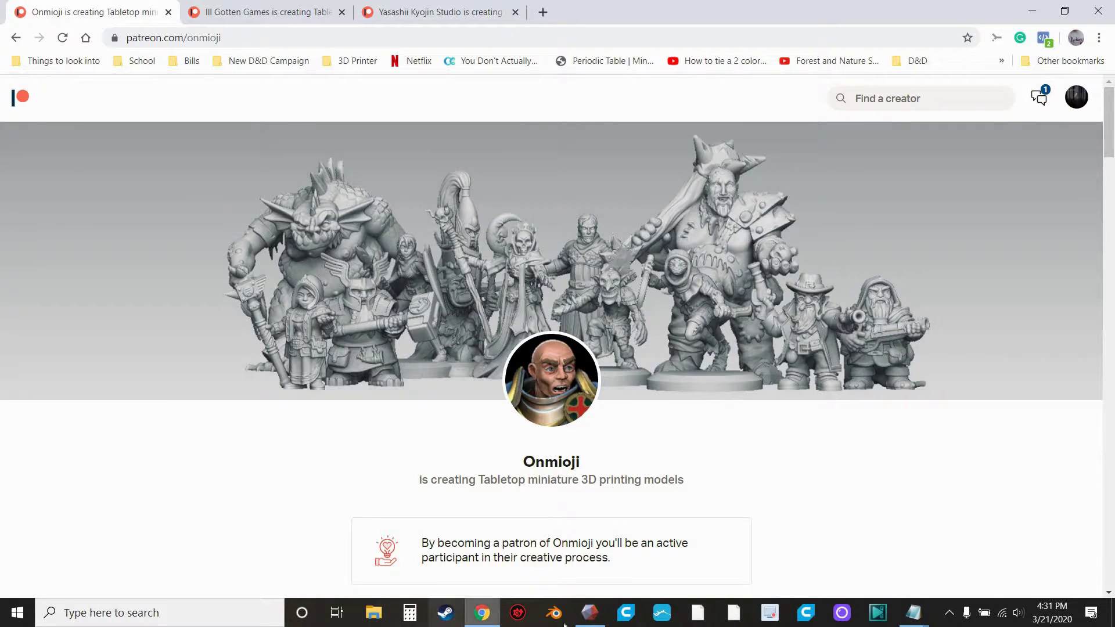
pyautogui.click(590, 612)
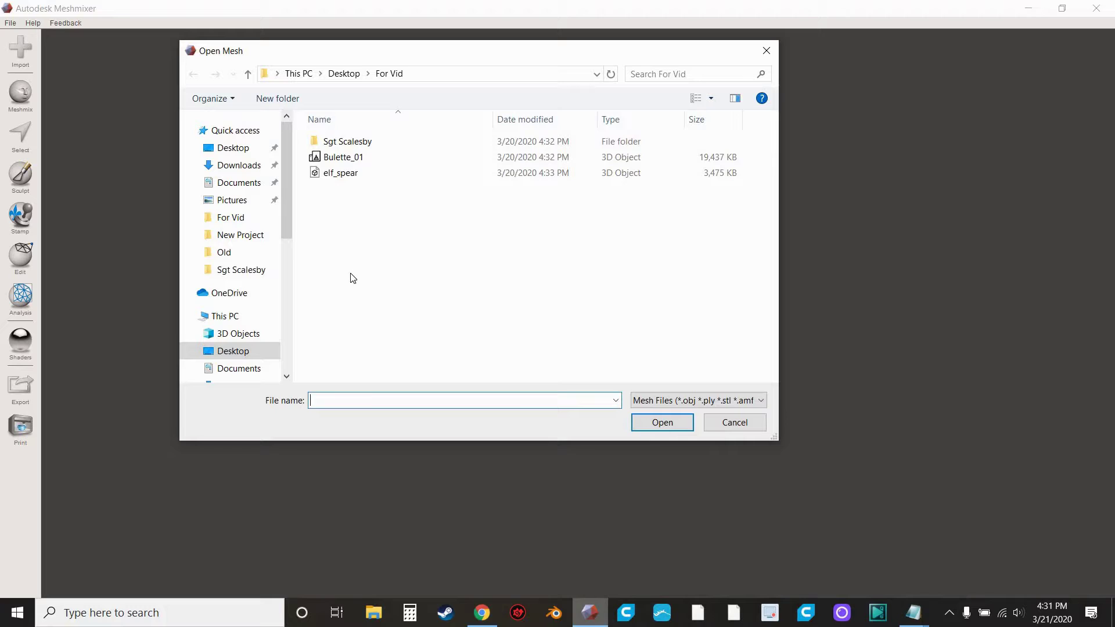
# Load elf_spear.OBJ and rotate it 90° on X so the figure stands upright
pyautogui.click(346, 175)
pyautogui.click(681, 428)
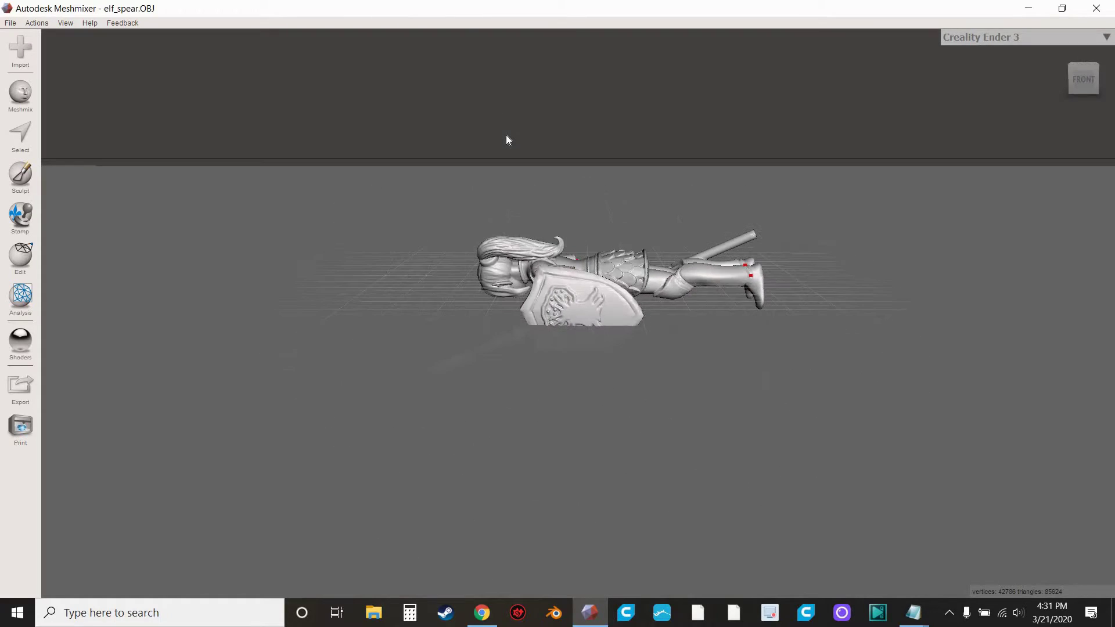
pyautogui.click(21, 256)
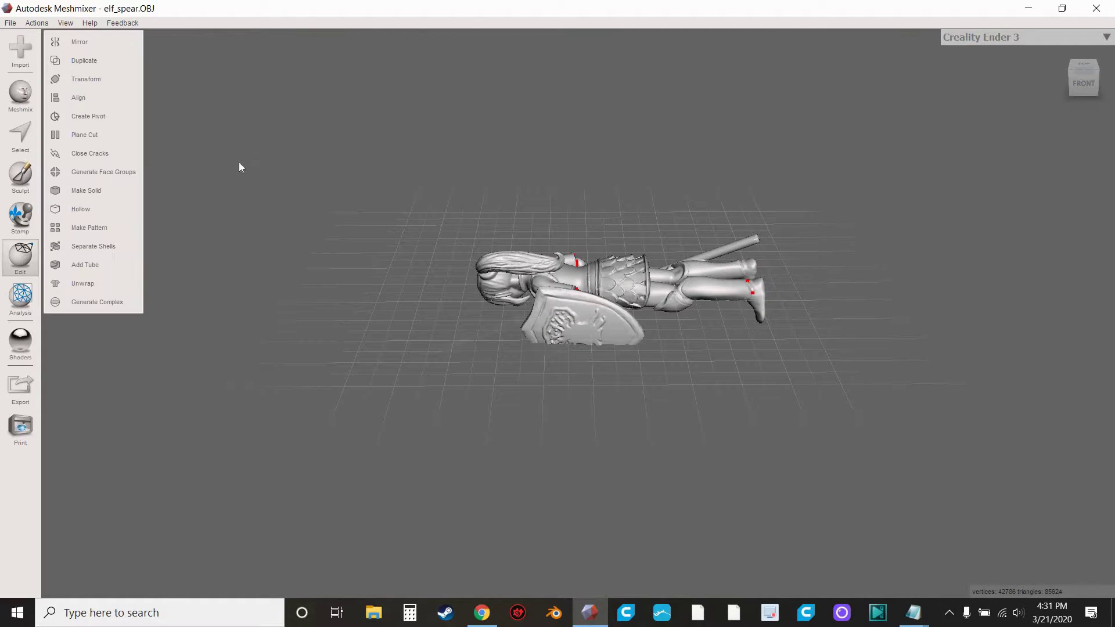
pyautogui.click(119, 80)
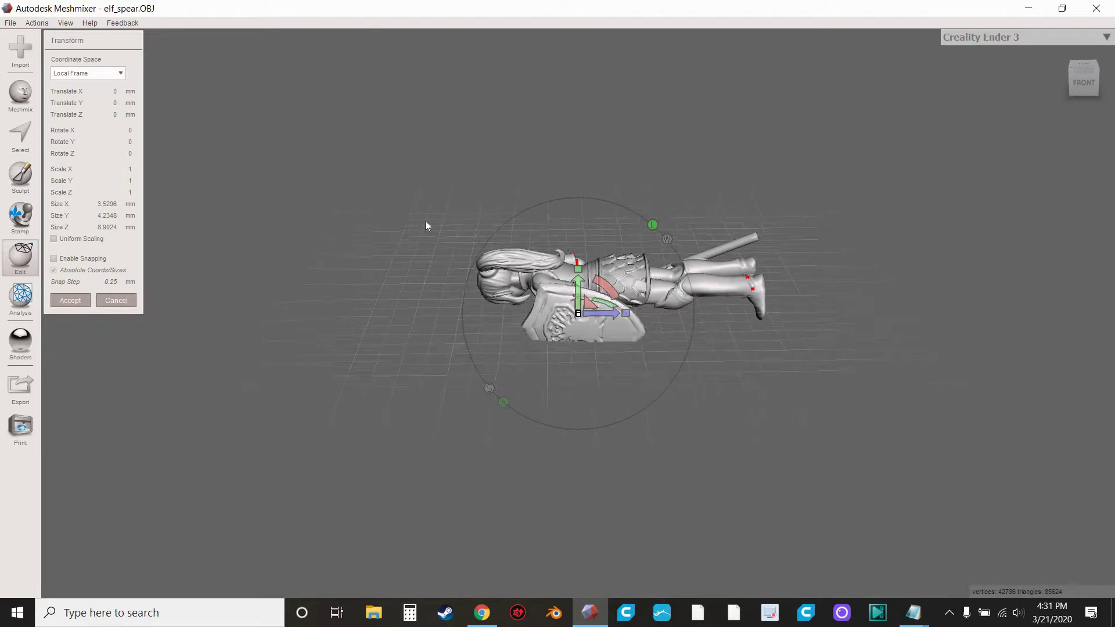
pyautogui.moveTo(609, 291); pyautogui.dragTo(651, 378)
pyautogui.click(82, 300)
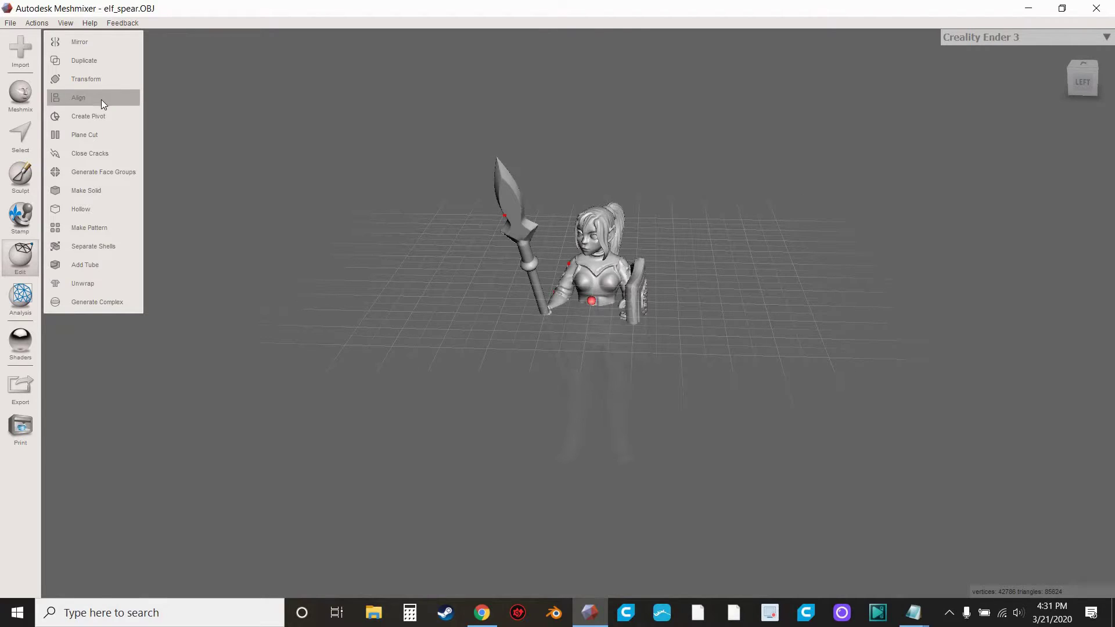
# Align the upright elf's base onto the Ender 3 build plate and reframe the view around it
pyautogui.click(101, 98)
pyautogui.click(70, 175)
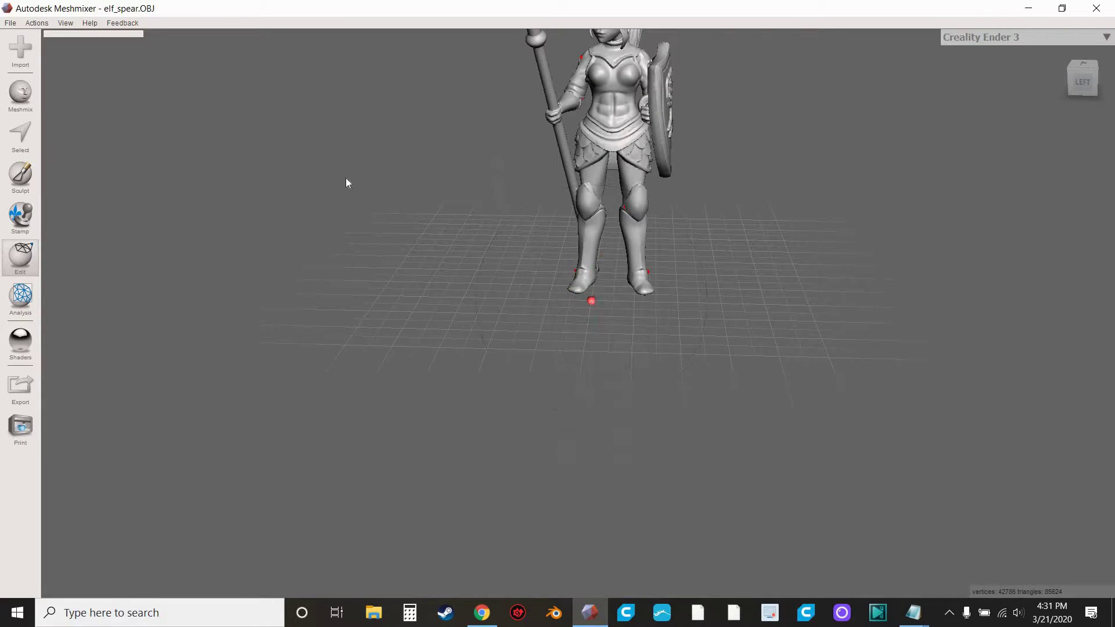
pyautogui.moveTo(398, 238); pyautogui.dragTo(497, 283, button='right')
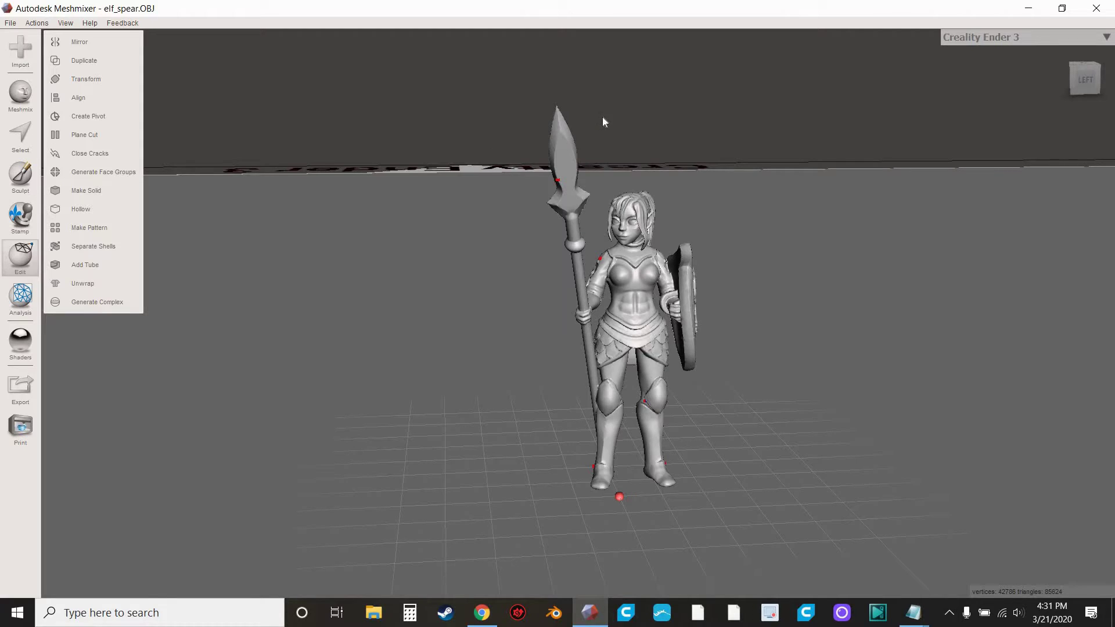
pyautogui.moveTo(498, 218); pyautogui.dragTo(485, 218, button='right')
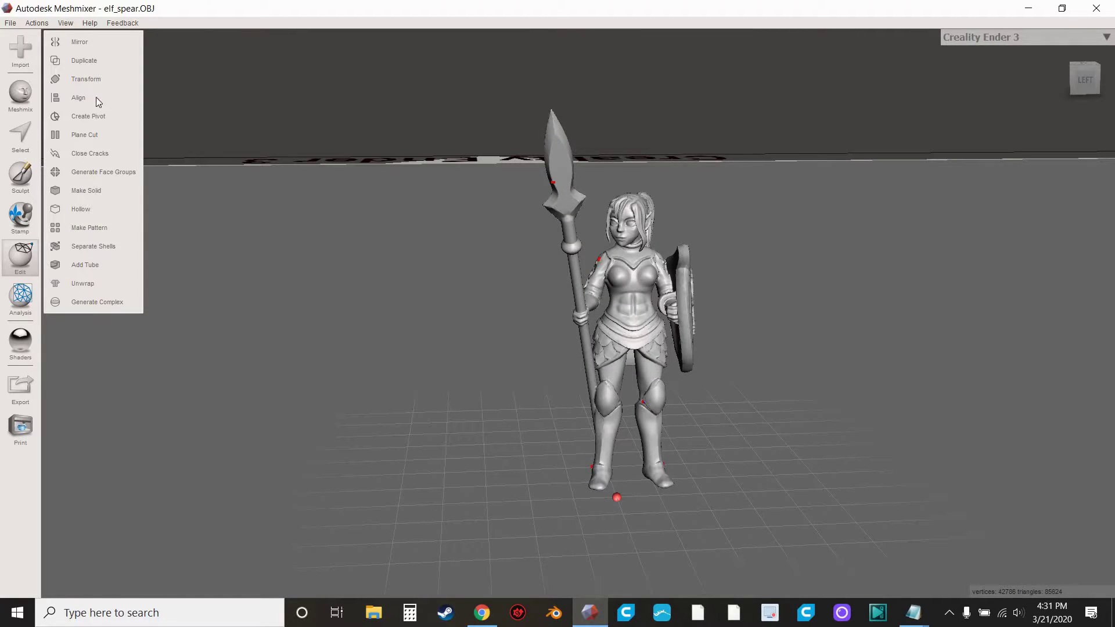
pyautogui.moveTo(393, 277); pyautogui.dragTo(506, 296, button='right')
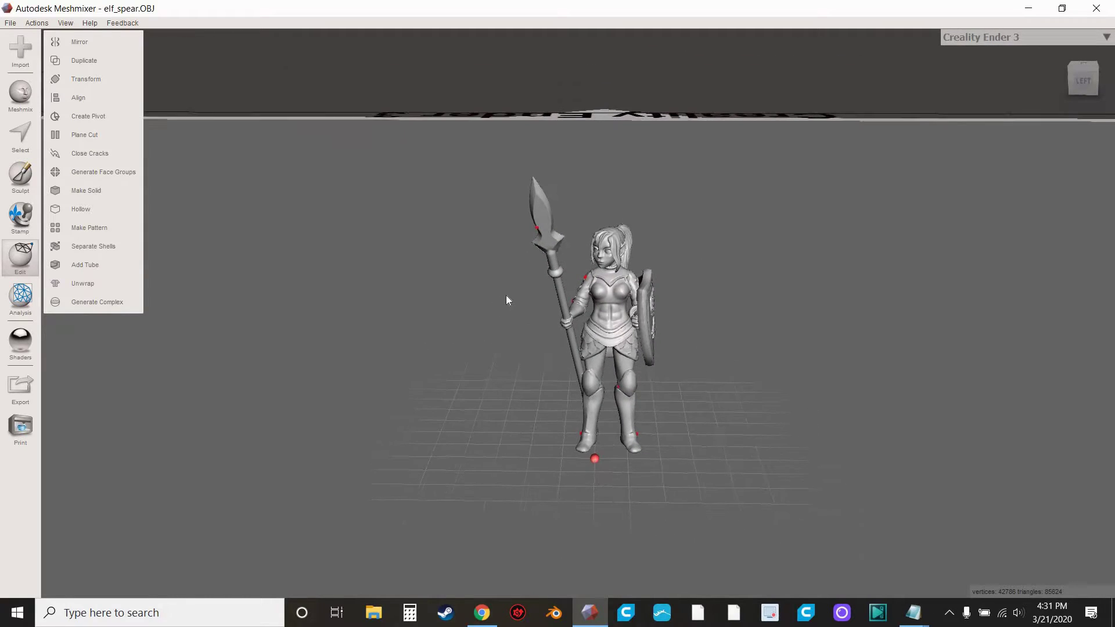
pyautogui.scroll(3, 506, 295)
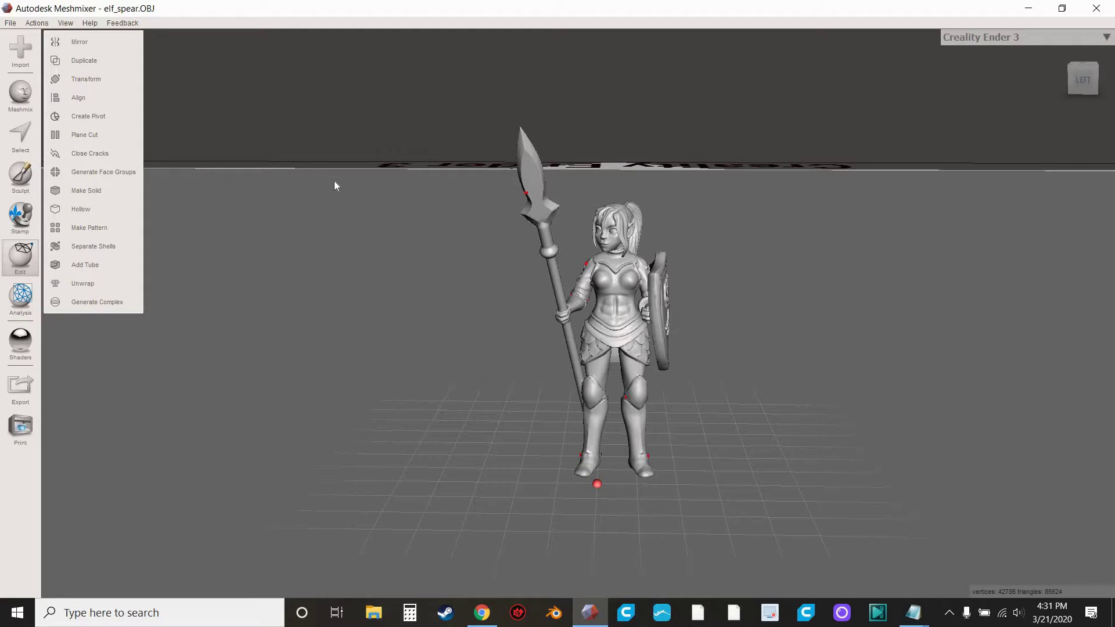
pyautogui.click(105, 81)
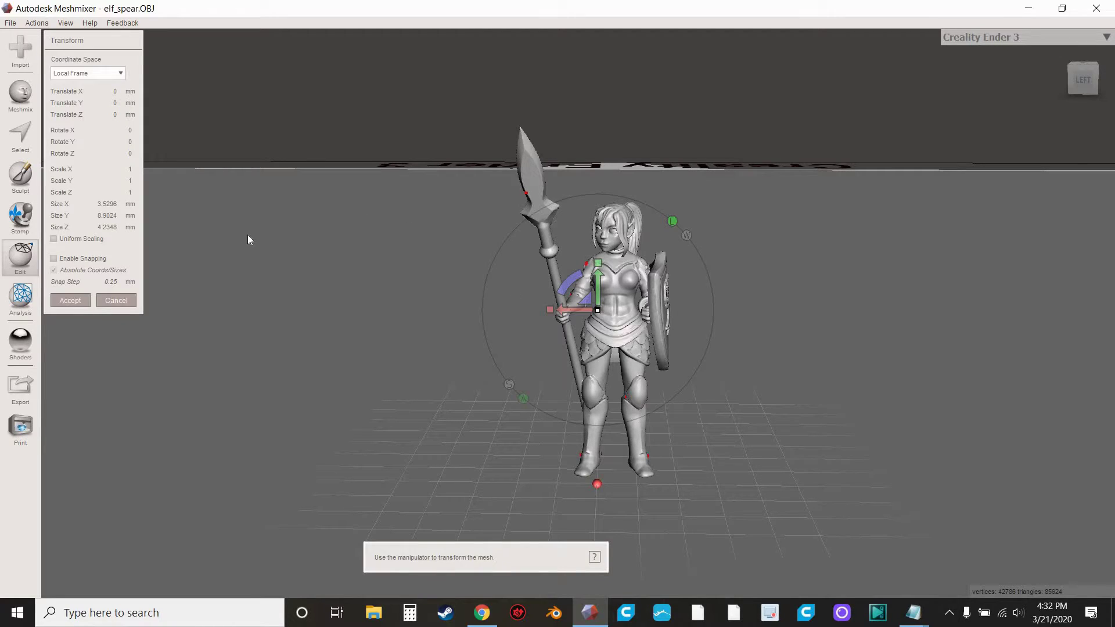
pyautogui.click(97, 213)
pyautogui.doubleClick(96, 214)
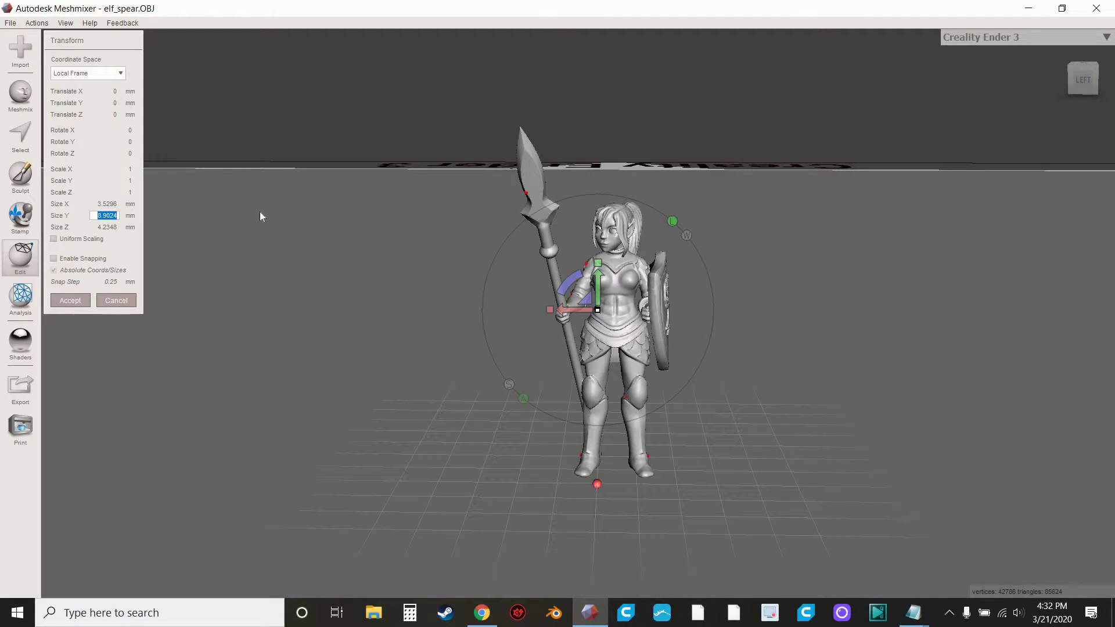
pyautogui.write('32')
pyautogui.click(76, 301)
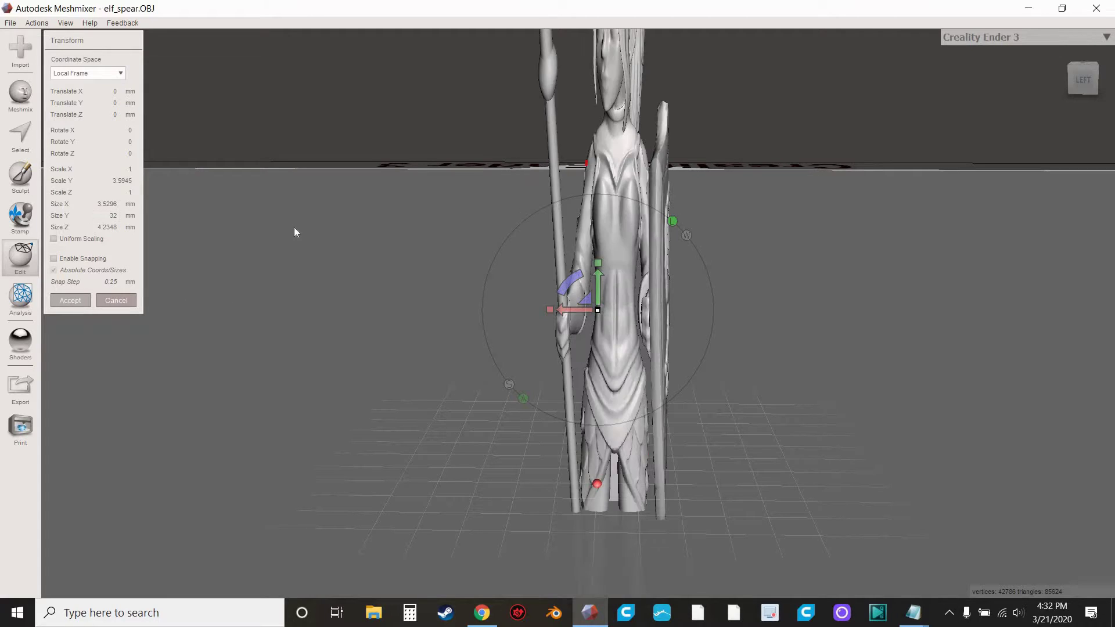
pyautogui.moveTo(367, 284); pyautogui.dragTo(569, 426, button='right')
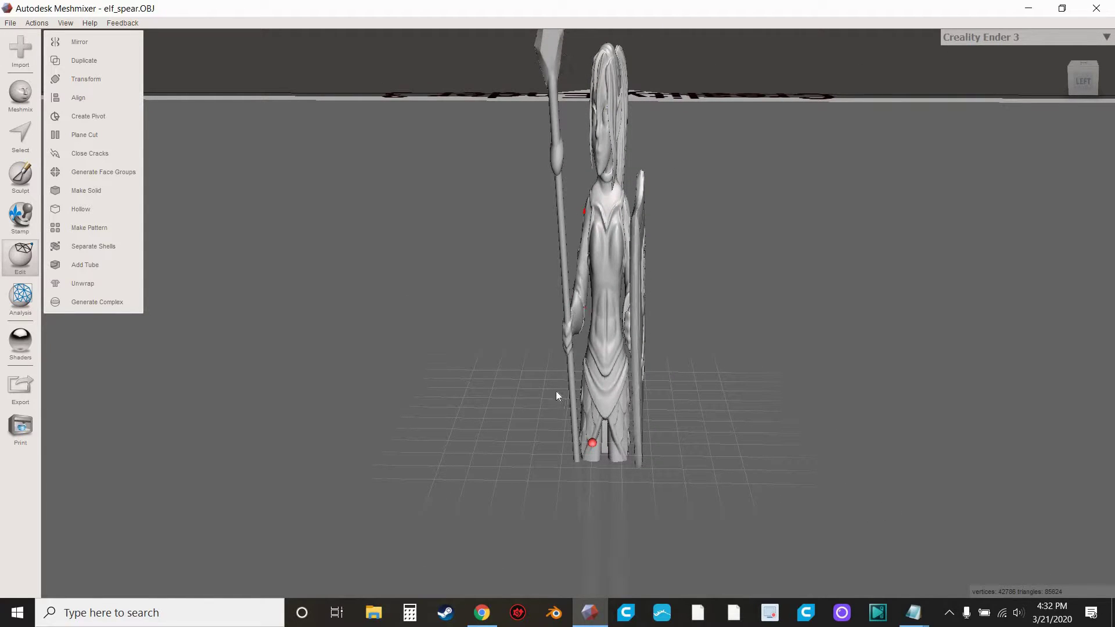
pyautogui.moveTo(405, 299); pyautogui.dragTo(488, 299, button='right')
pyautogui.press('f')
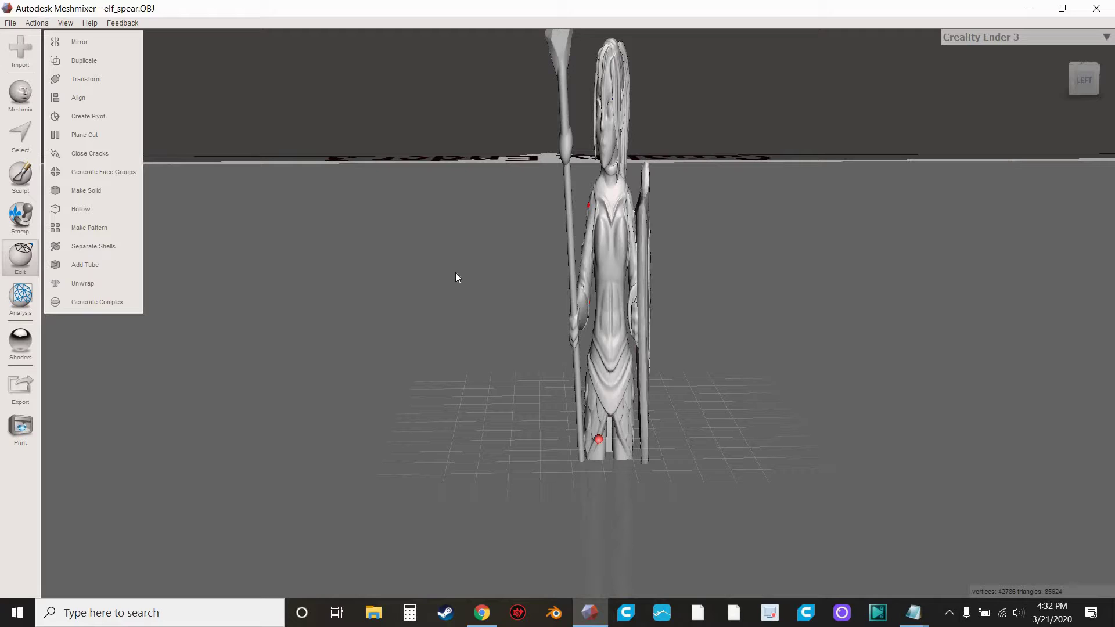
pyautogui.press('t')
pyautogui.press('f')
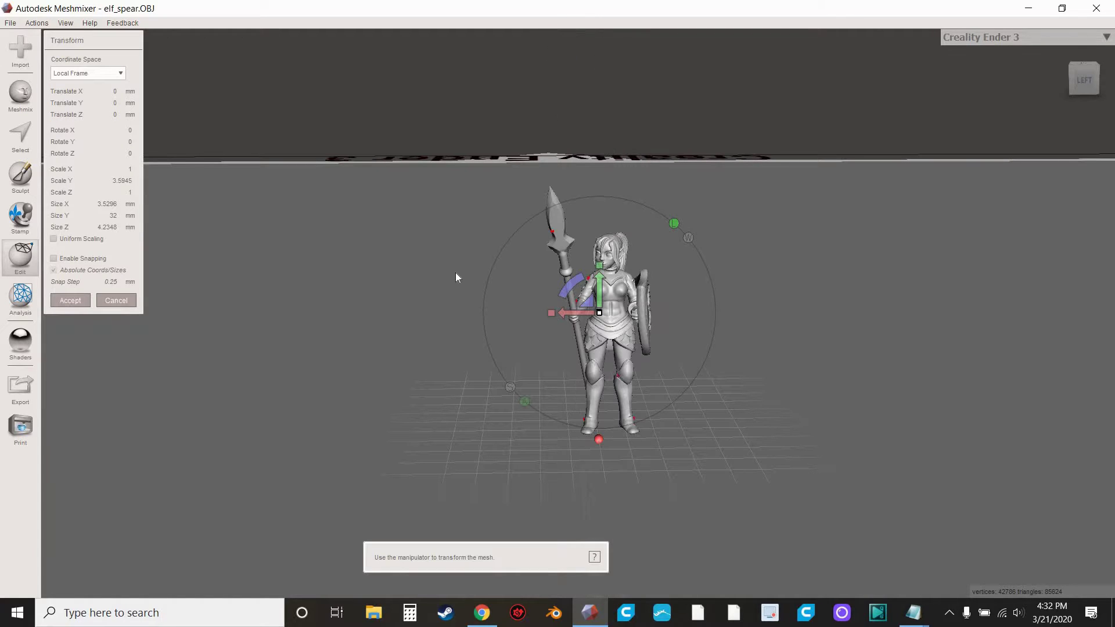
pyautogui.moveTo(689, 313); pyautogui.dragTo(795, 309, button='right')
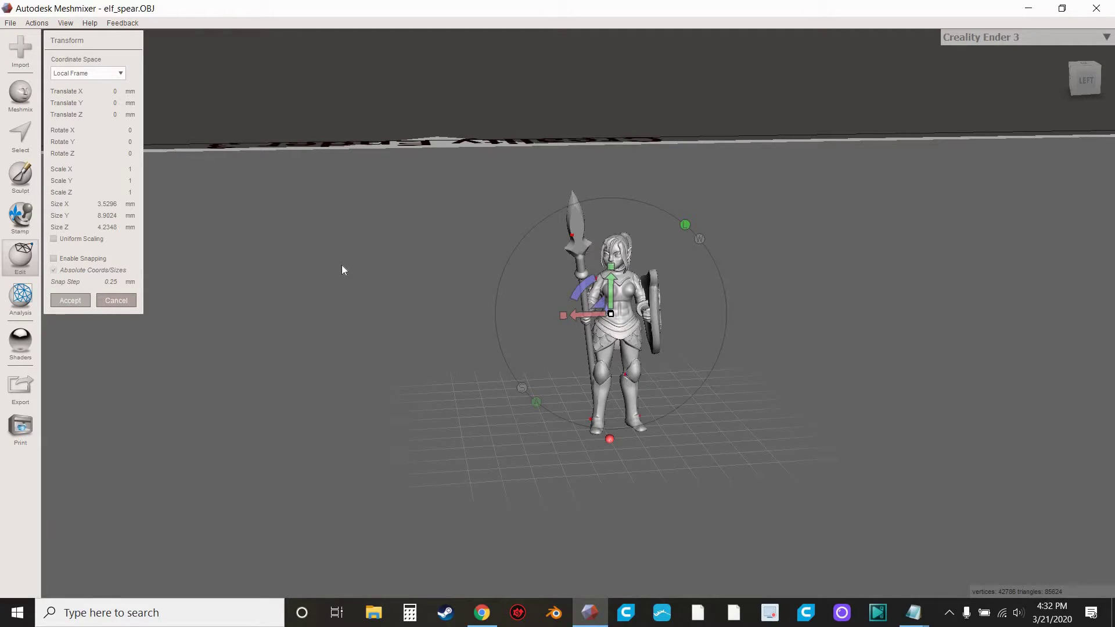
pyautogui.press('Escape')
# Set the elf's uniform-scale Y size to 32 mm and accept the transform
pyautogui.click(118, 84)
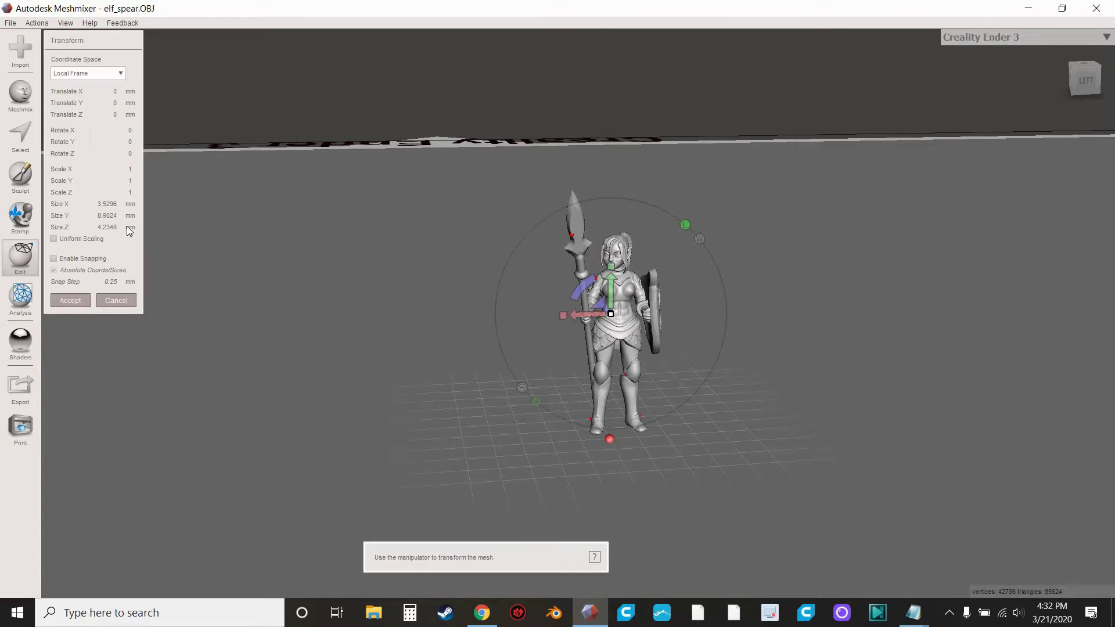
pyautogui.click(53, 239)
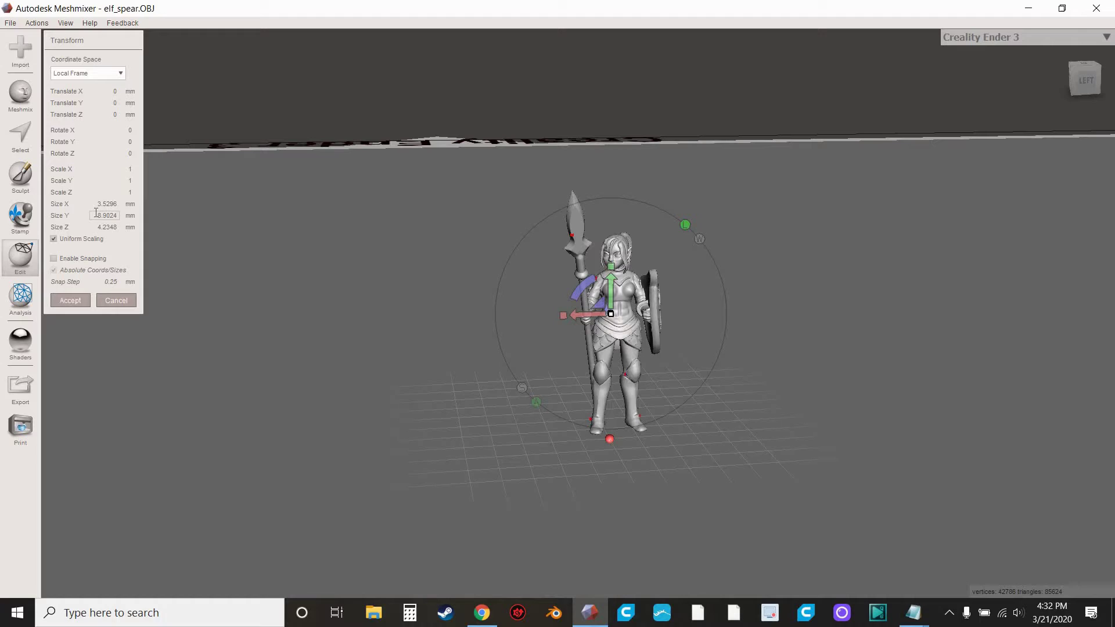
pyautogui.click(107, 215)
pyautogui.write('32')
pyautogui.click(75, 301)
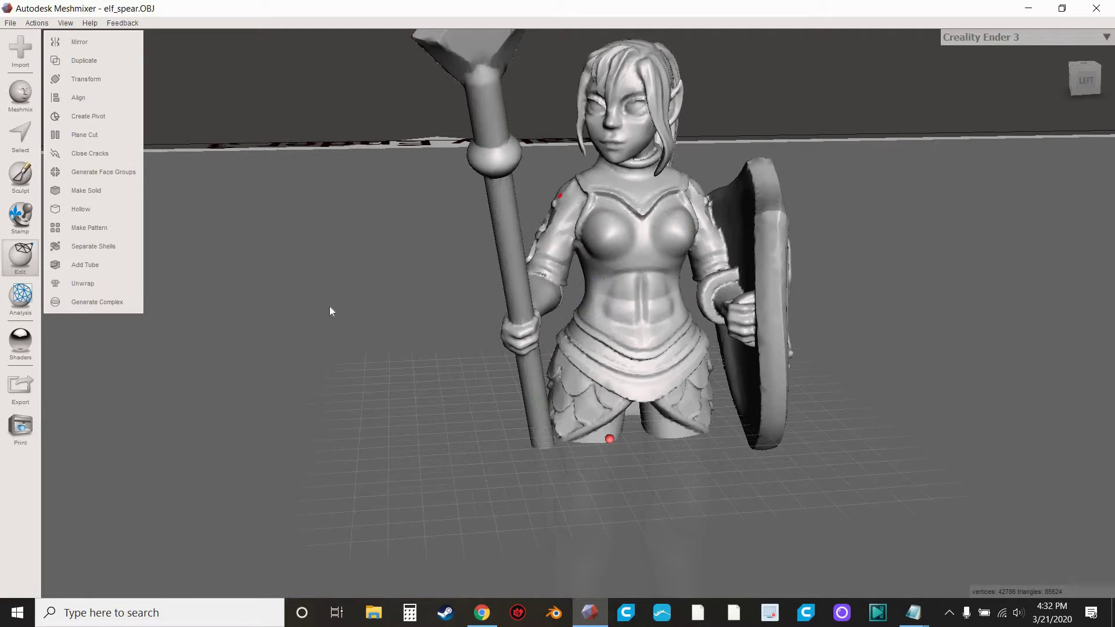
# Start realigning the elf, cancel it, and orbit around the figure on the bed
pyautogui.scroll(-4, 444, 302)
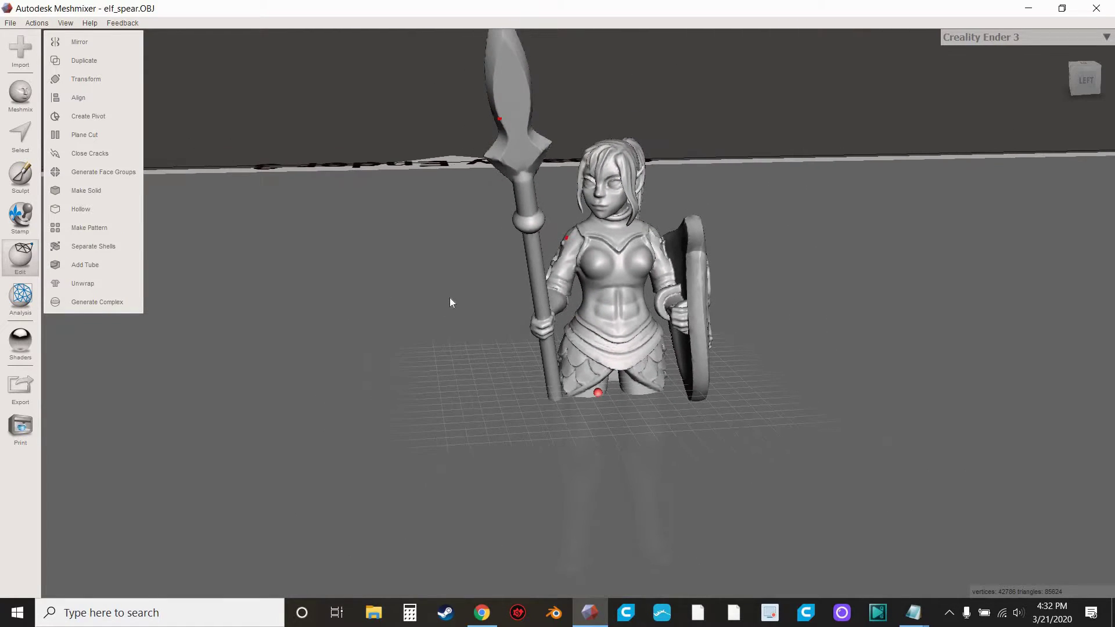
pyautogui.scroll(-4, 475, 373)
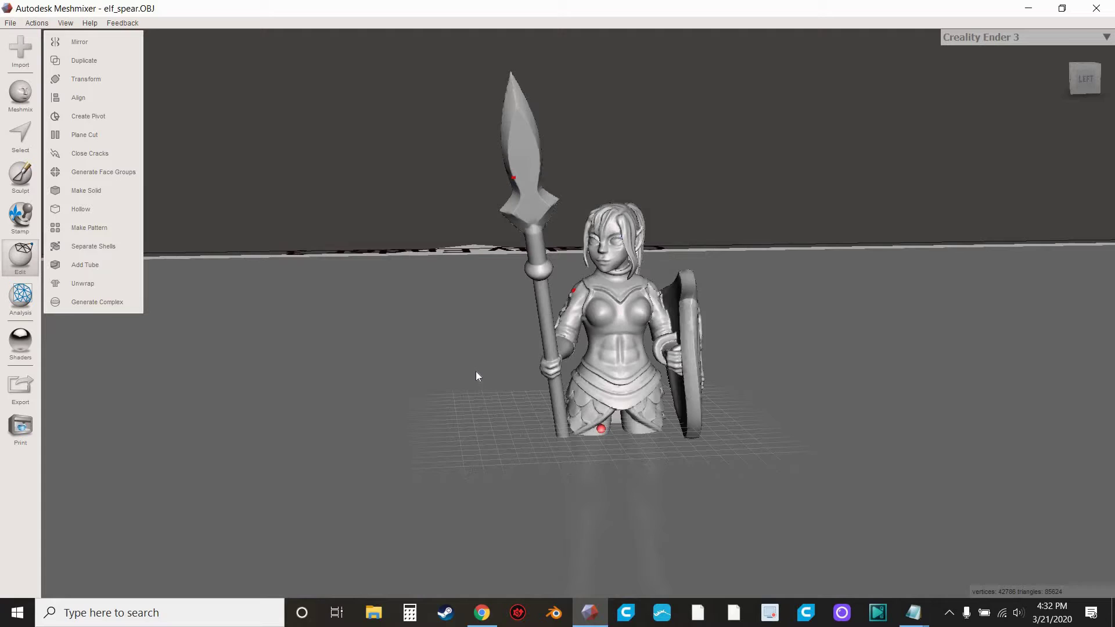
pyautogui.click(96, 97)
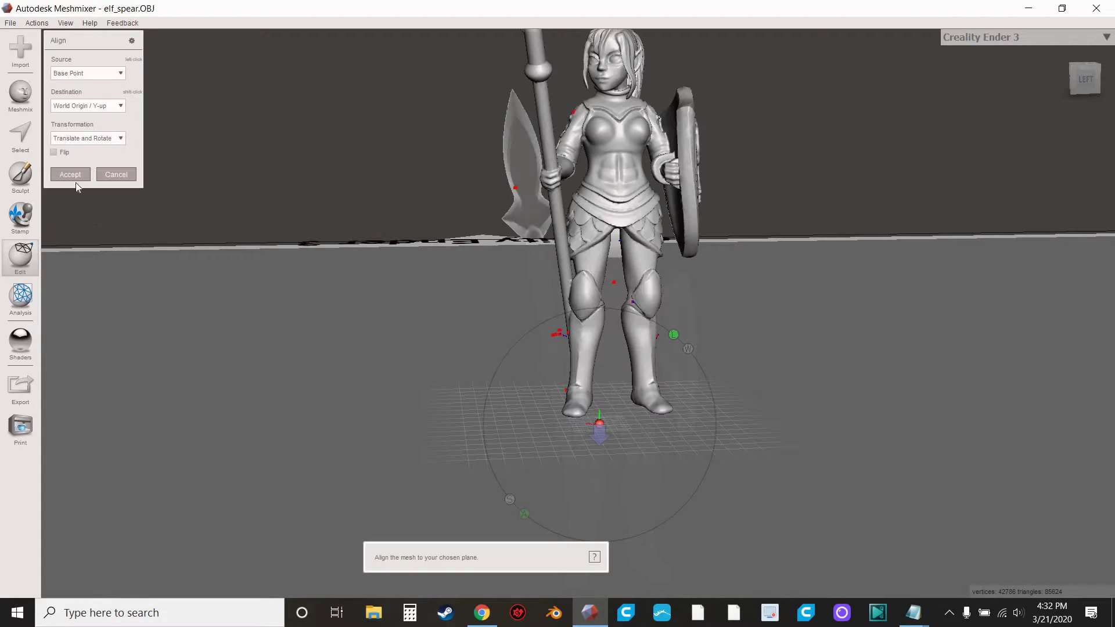
pyautogui.press('Escape')
pyautogui.scroll(3, 406, 191)
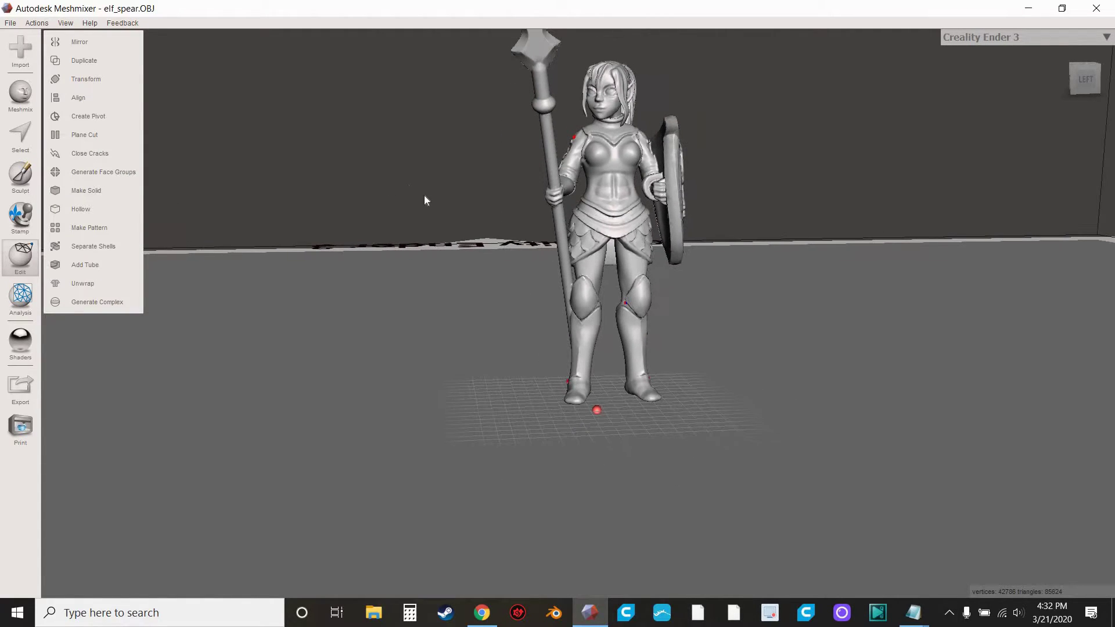
pyautogui.moveTo(424, 315); pyautogui.dragTo(413, 290, button='right')
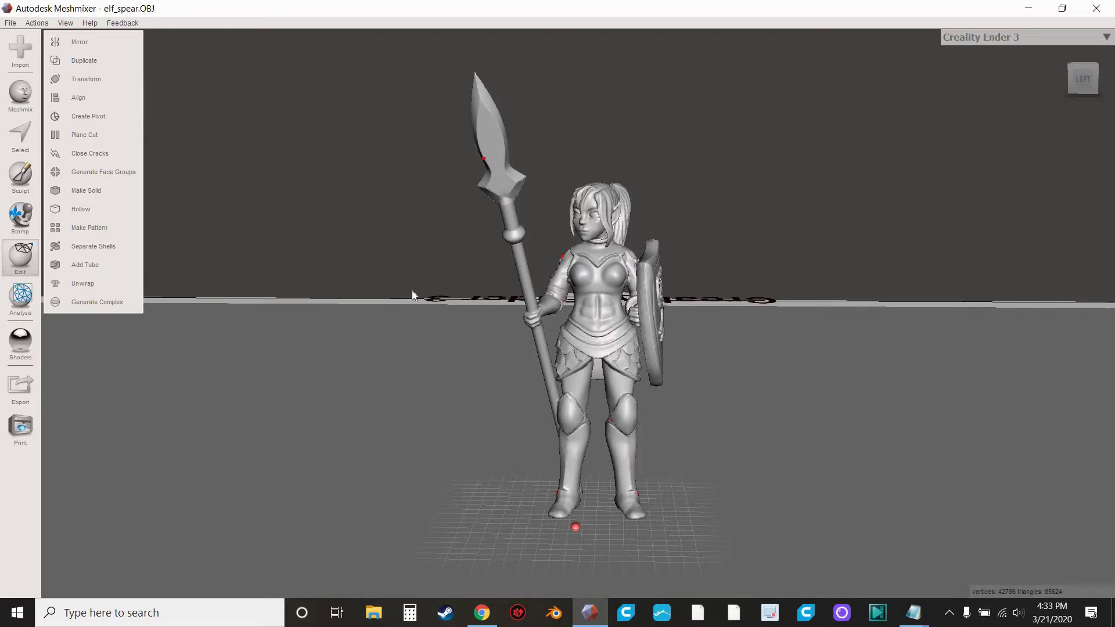
pyautogui.moveTo(861, 385); pyautogui.dragTo(902, 394, button='right')
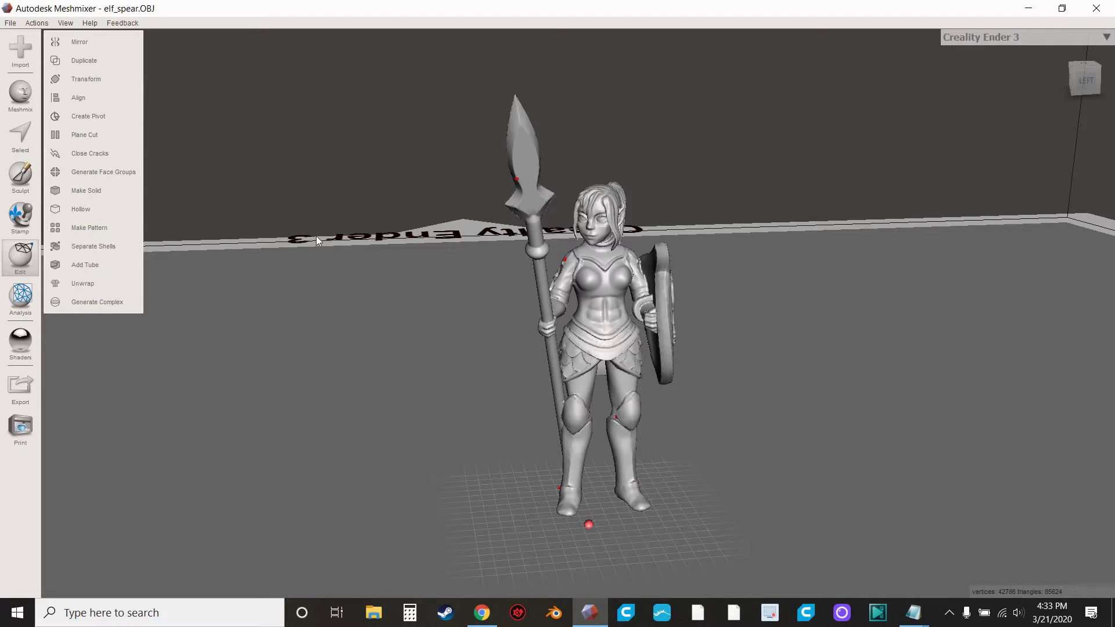
# Start importing another mesh with Append, keeping the elf in the scene
pyautogui.click(11, 23)
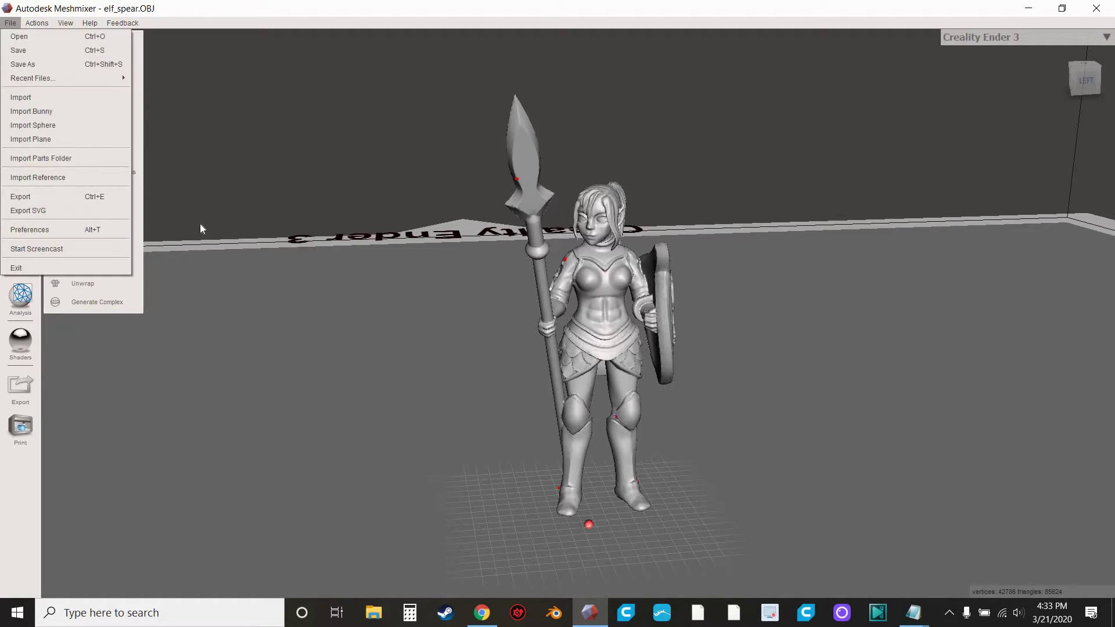
pyautogui.click(329, 149)
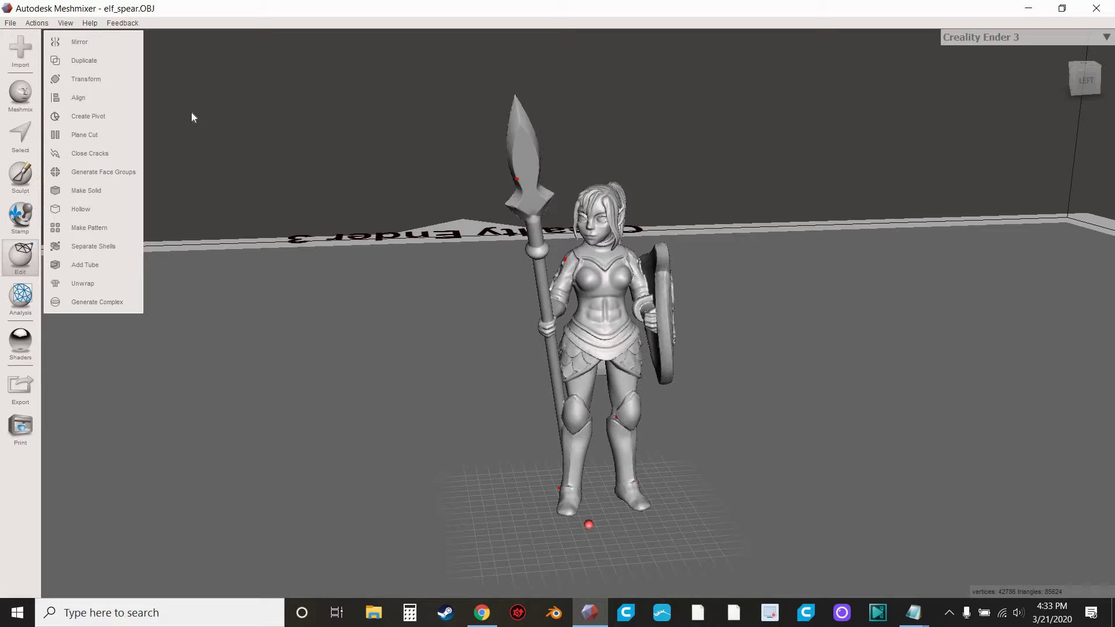
pyautogui.click(6, 23)
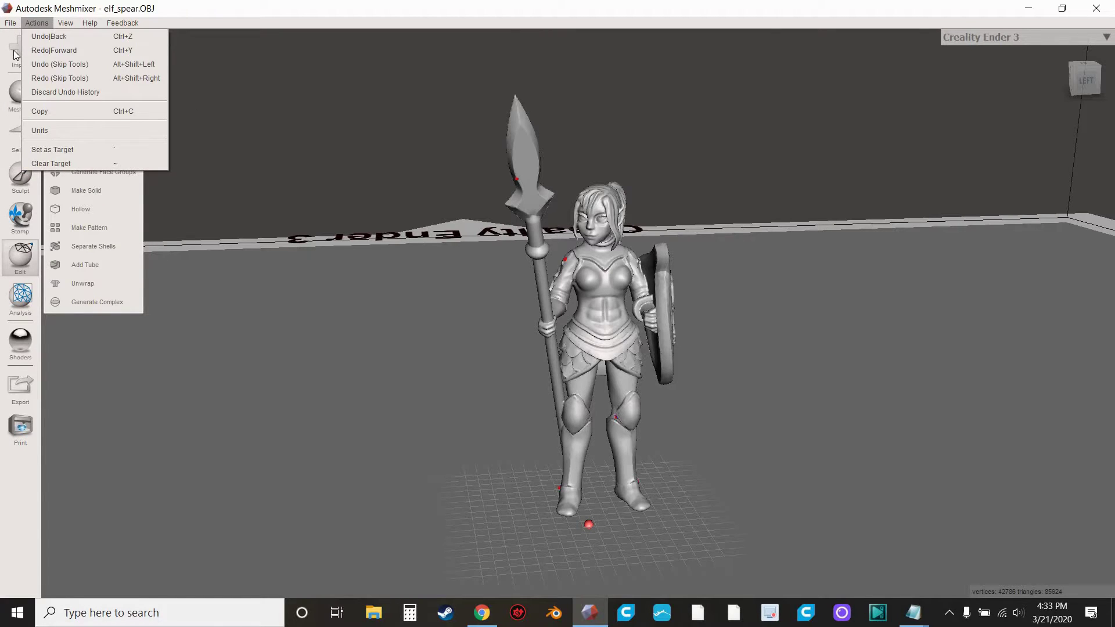
pyautogui.click(16, 51)
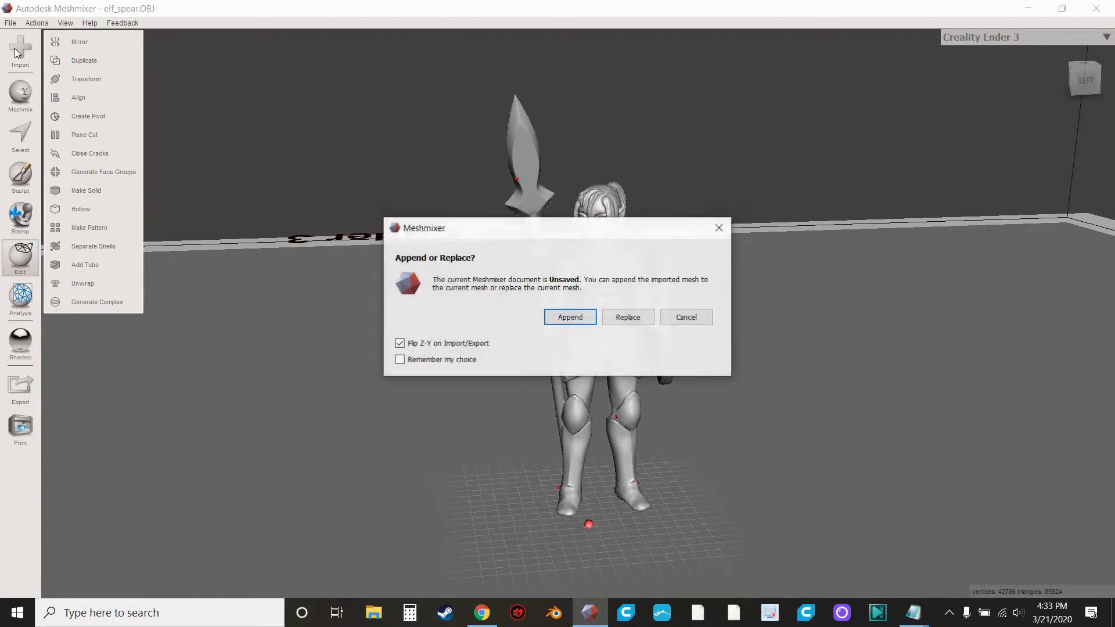
pyautogui.click(567, 318)
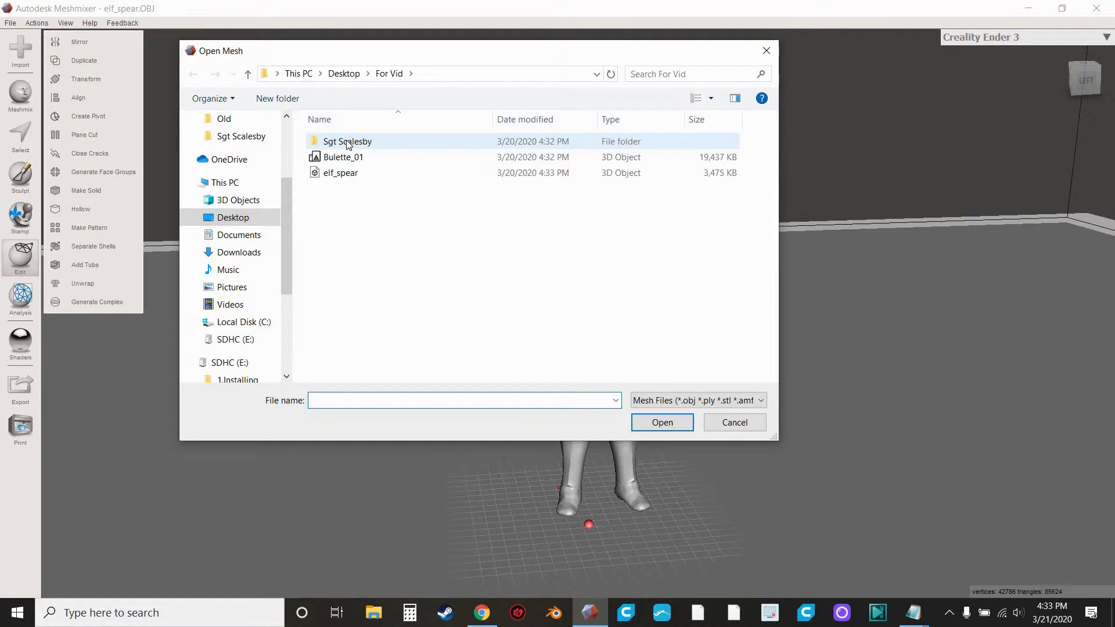
# Open the Sgt Scalesby folder, then switch to the Ill Gotten Games Patreon tab in Chrome
pyautogui.doubleClick(348, 143)
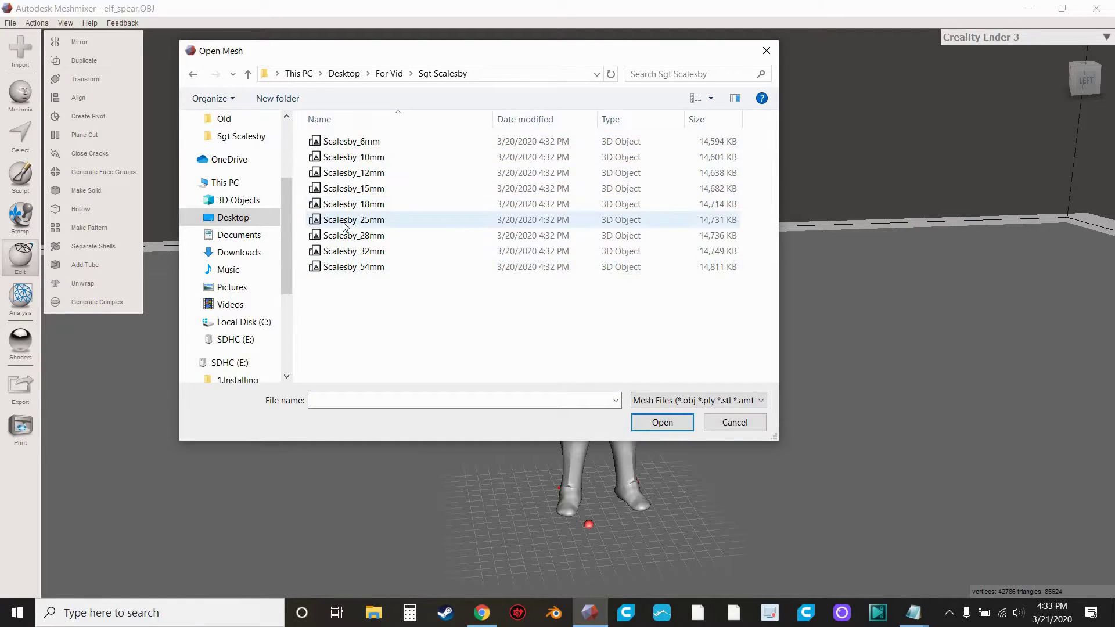
pyautogui.click(482, 614)
pyautogui.hotkey('ctrl', 'Tab')
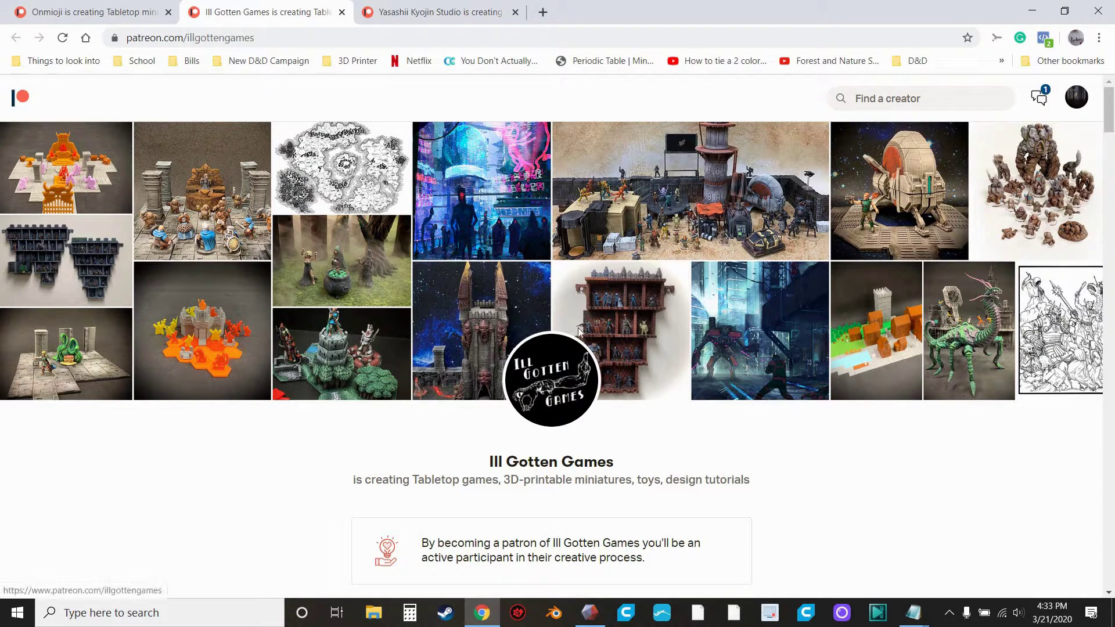
# Return to Meshmixer and import Scalesby_32mm.stl alongside the elf
pyautogui.click(596, 622)
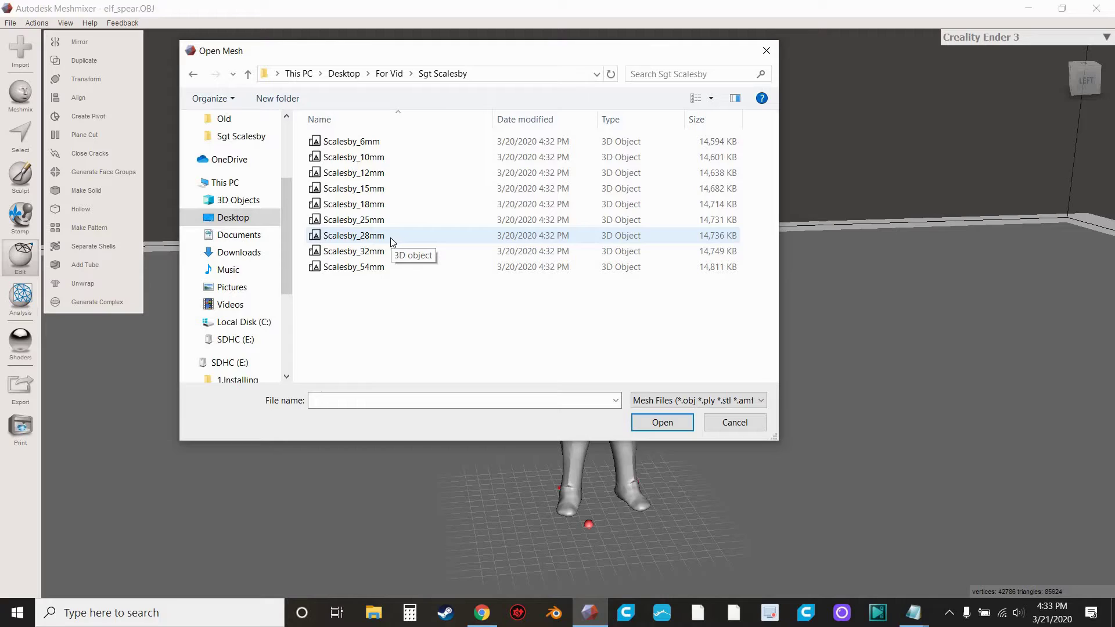
pyautogui.click(356, 251)
pyautogui.press('Tab')
pyautogui.press('Return')
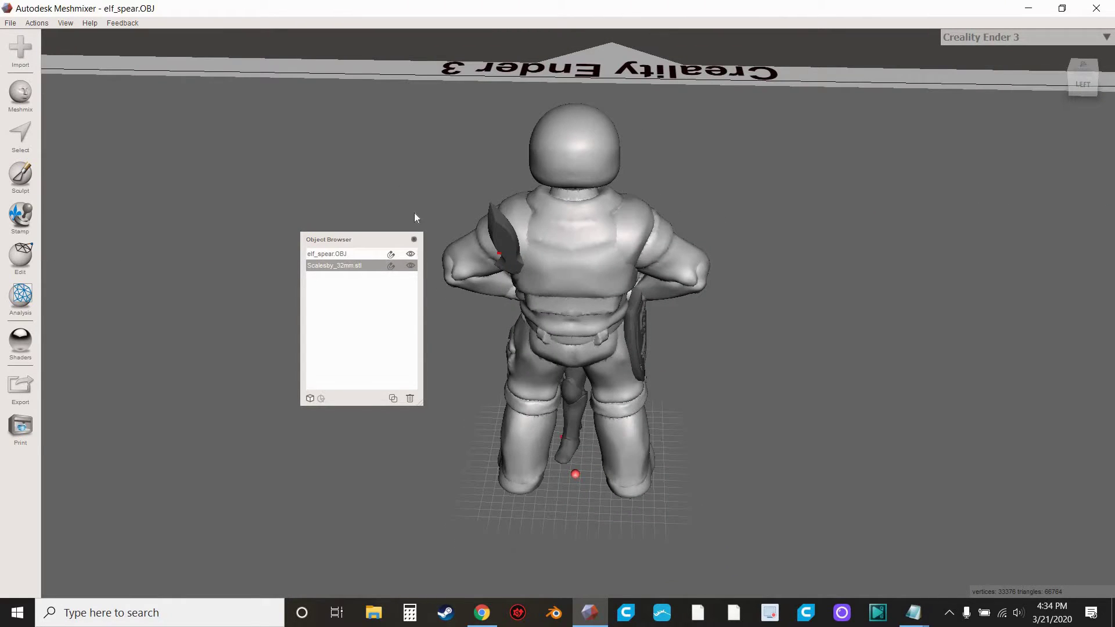
# Rotate the Scalesby_32mm figure to -180° so it stands upright
pyautogui.click(414, 239)
pyautogui.click(20, 256)
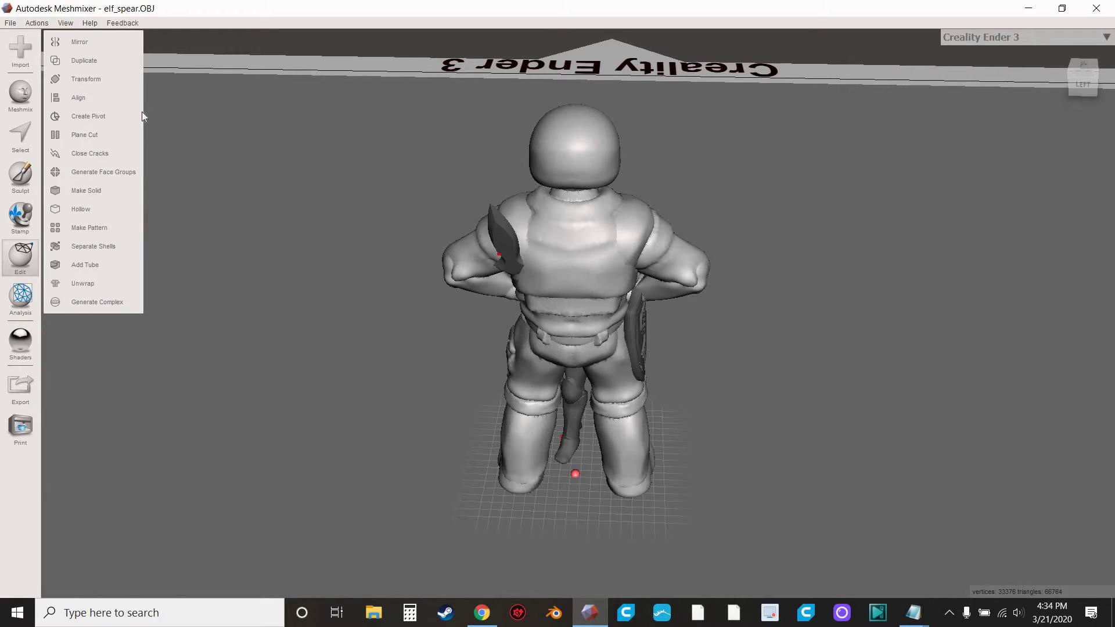
pyautogui.click(109, 79)
pyautogui.moveTo(305, 122); pyautogui.dragTo(541, 302, button='right')
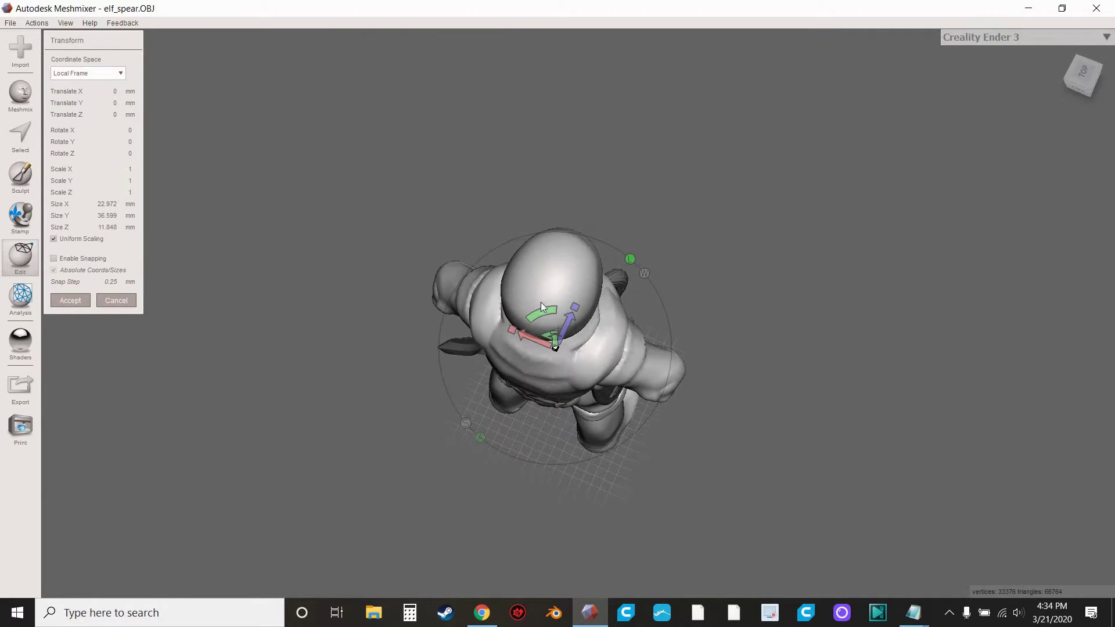
pyautogui.moveTo(541, 302); pyautogui.dragTo(583, 446)
pyautogui.moveTo(424, 488); pyautogui.dragTo(582, 372, button='right')
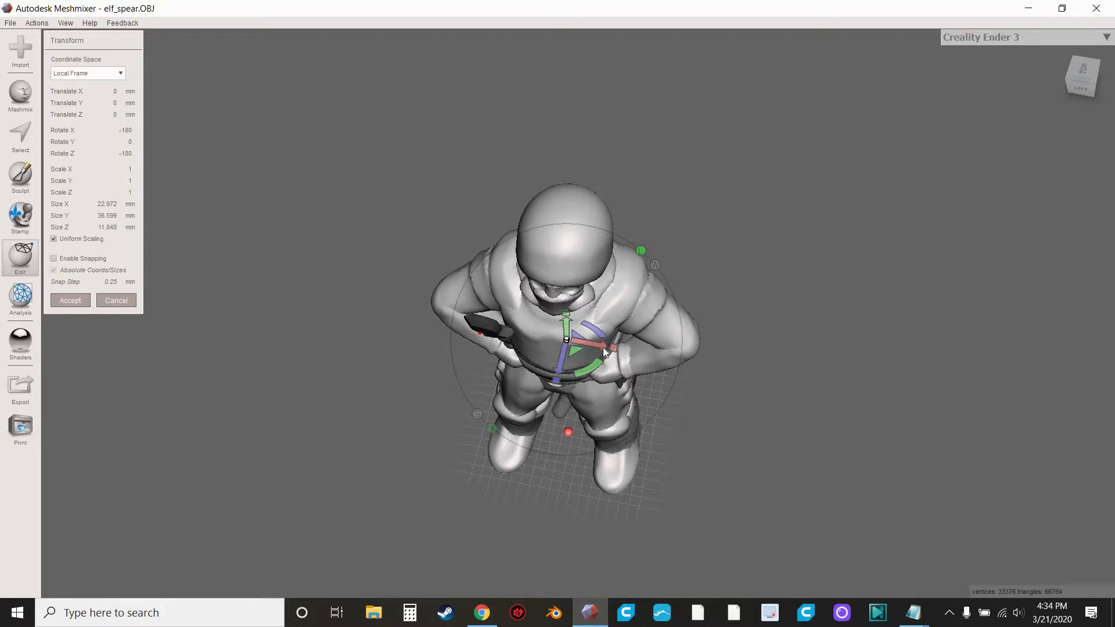
# Slide the Scalesby figure right of the elf, compare both from the front, and accept
pyautogui.moveTo(602, 348); pyautogui.dragTo(865, 348)
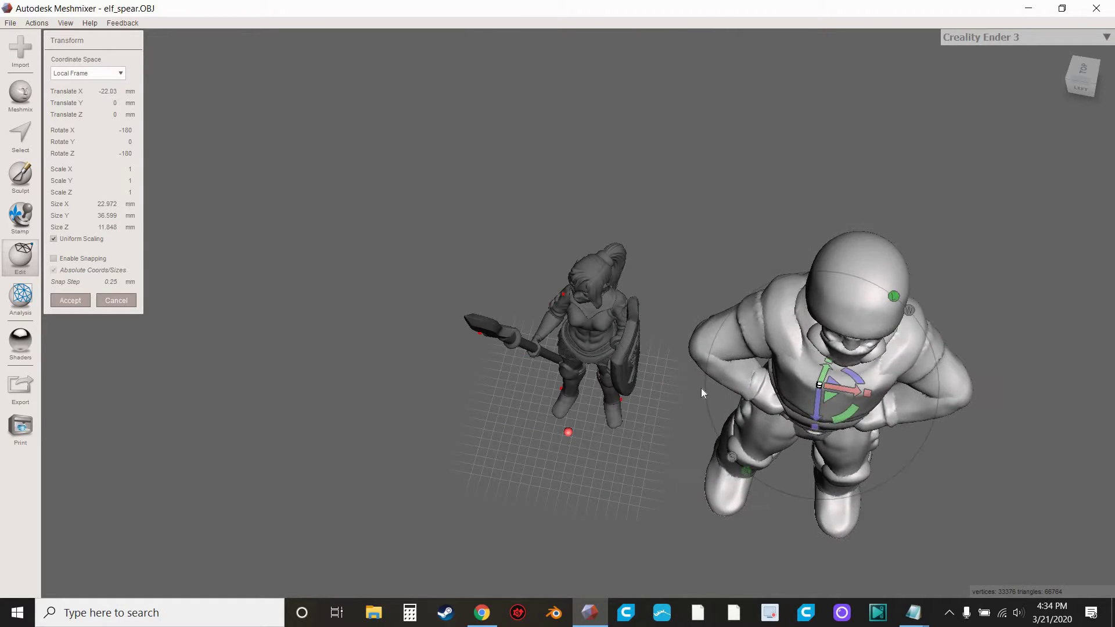
pyautogui.moveTo(638, 401); pyautogui.dragTo(648, 287, button='right')
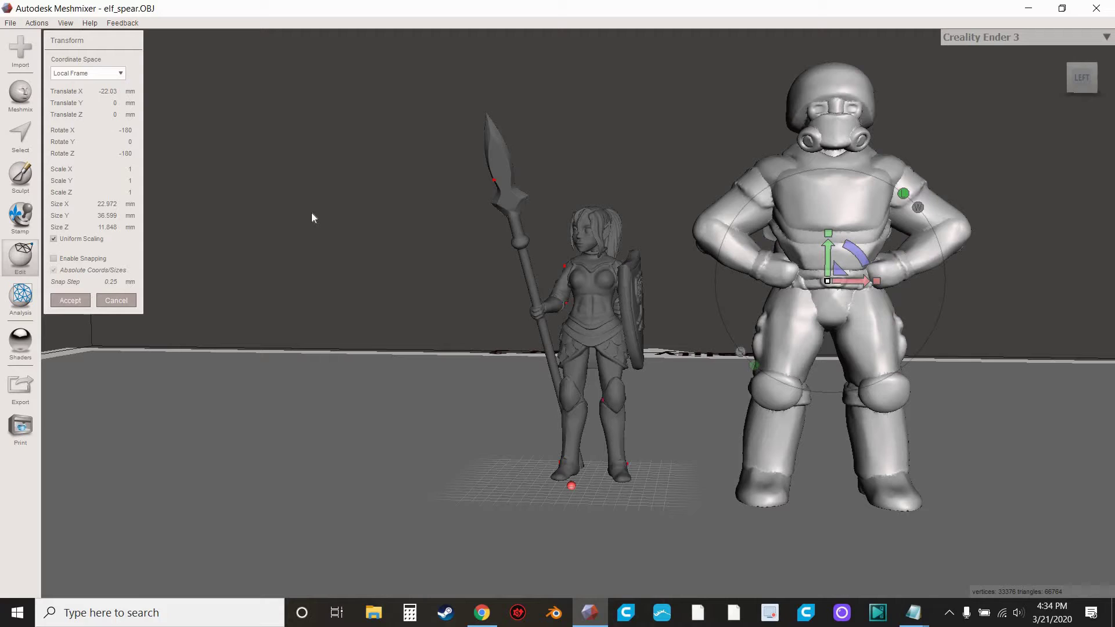
pyautogui.moveTo(639, 137); pyautogui.dragTo(570, 153, button='middle')
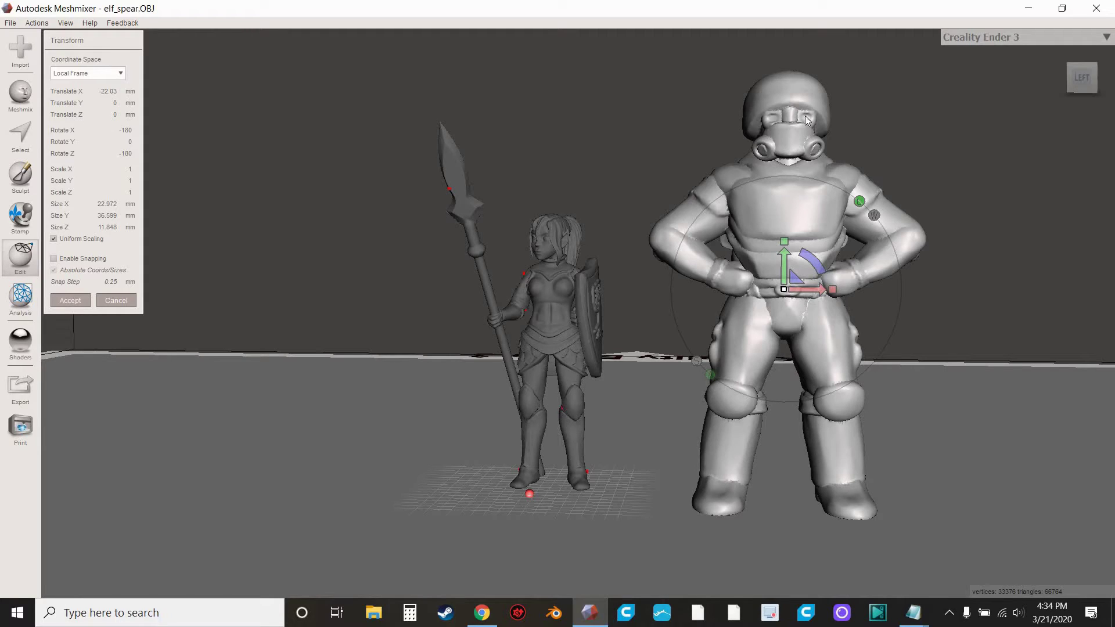
pyautogui.moveTo(904, 146); pyautogui.dragTo(754, 148, button='right')
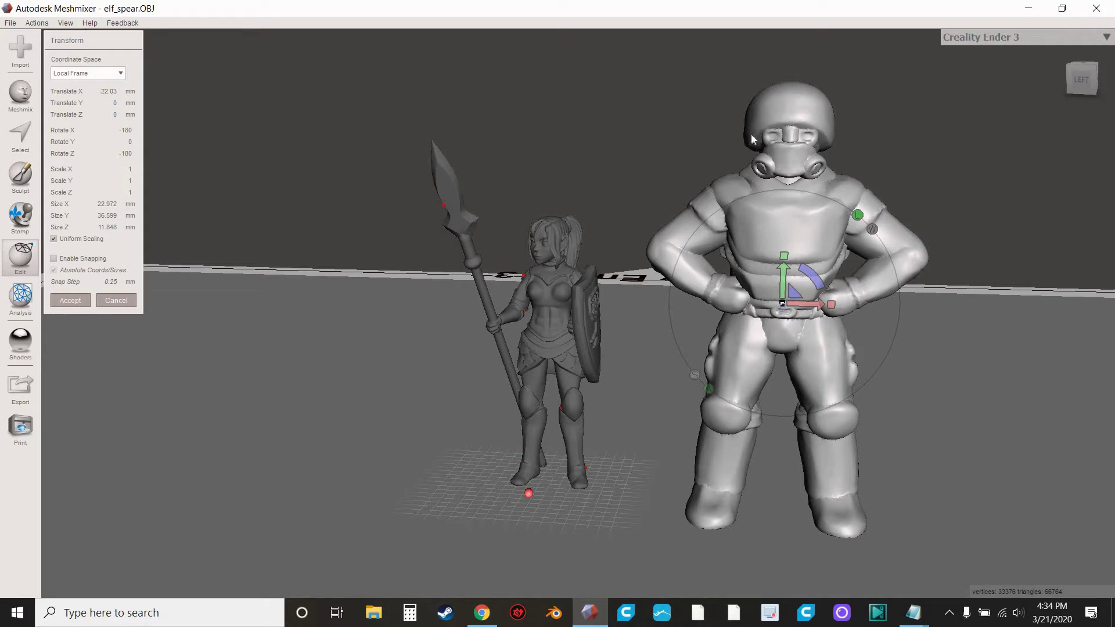
pyautogui.moveTo(911, 166); pyautogui.dragTo(920, 168, button='right')
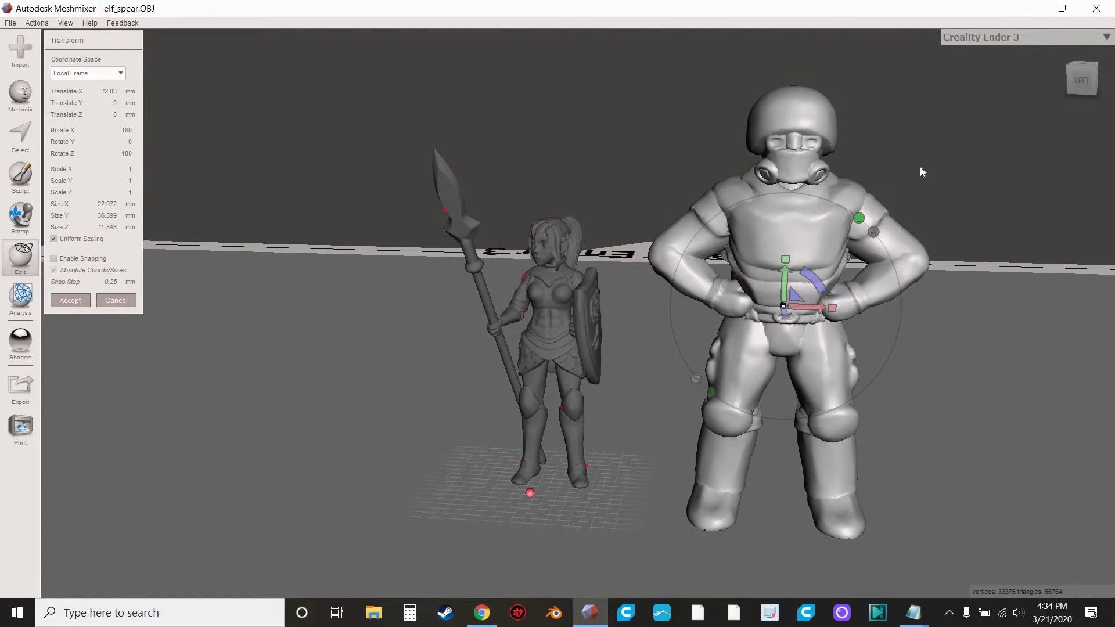
pyautogui.moveTo(675, 144); pyautogui.dragTo(683, 122, button='right')
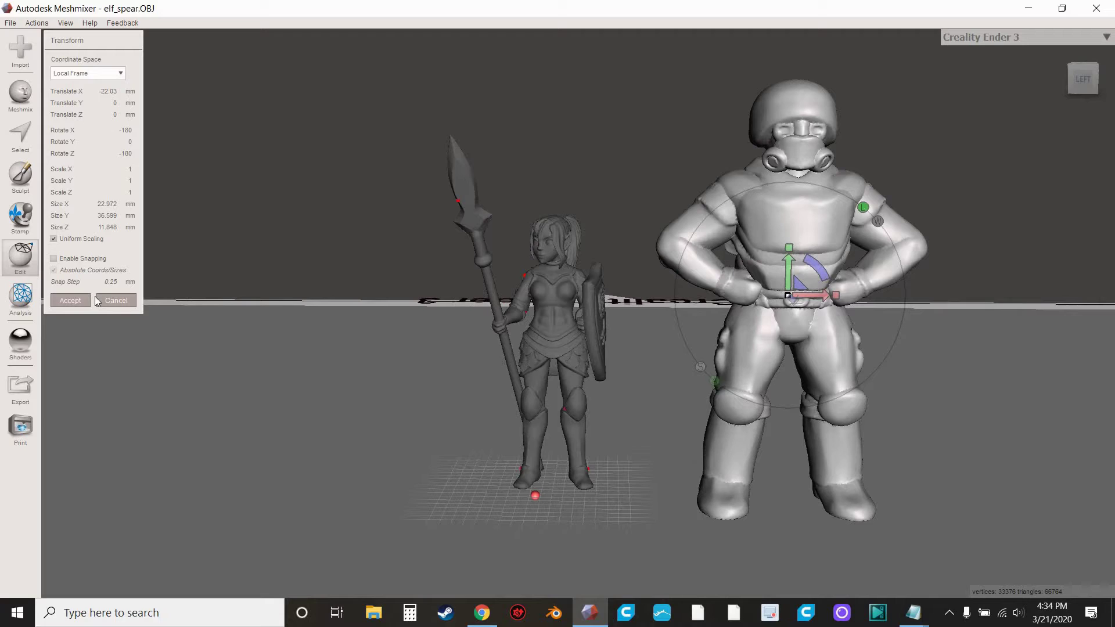
pyautogui.press('Return')
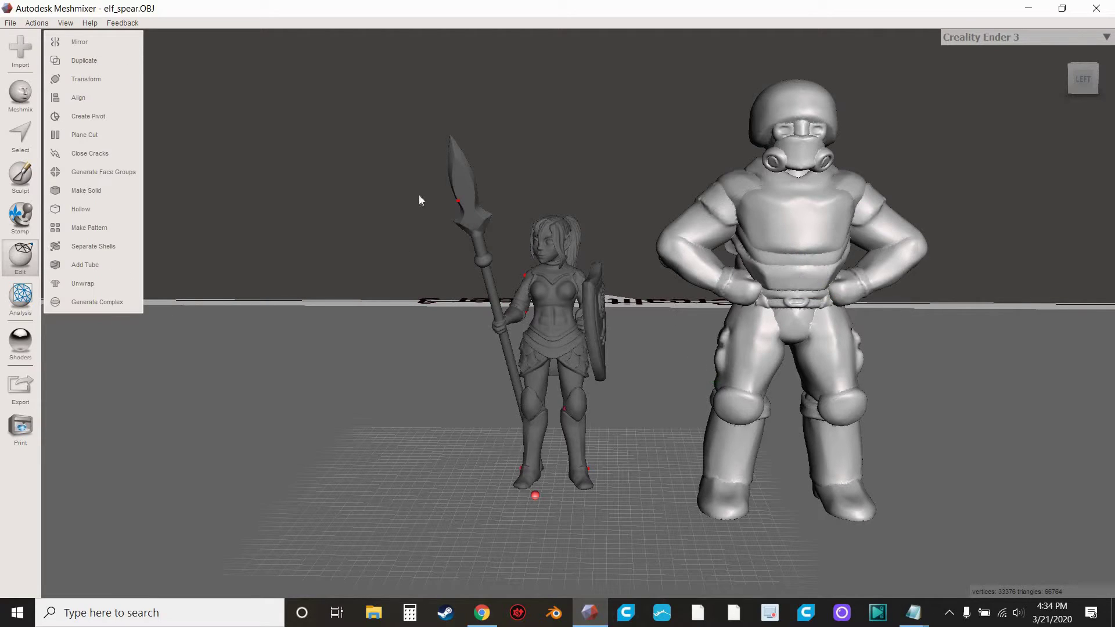
# Select the elf beside the Scalesby reference and bring up its Edit operations
pyautogui.click(549, 305)
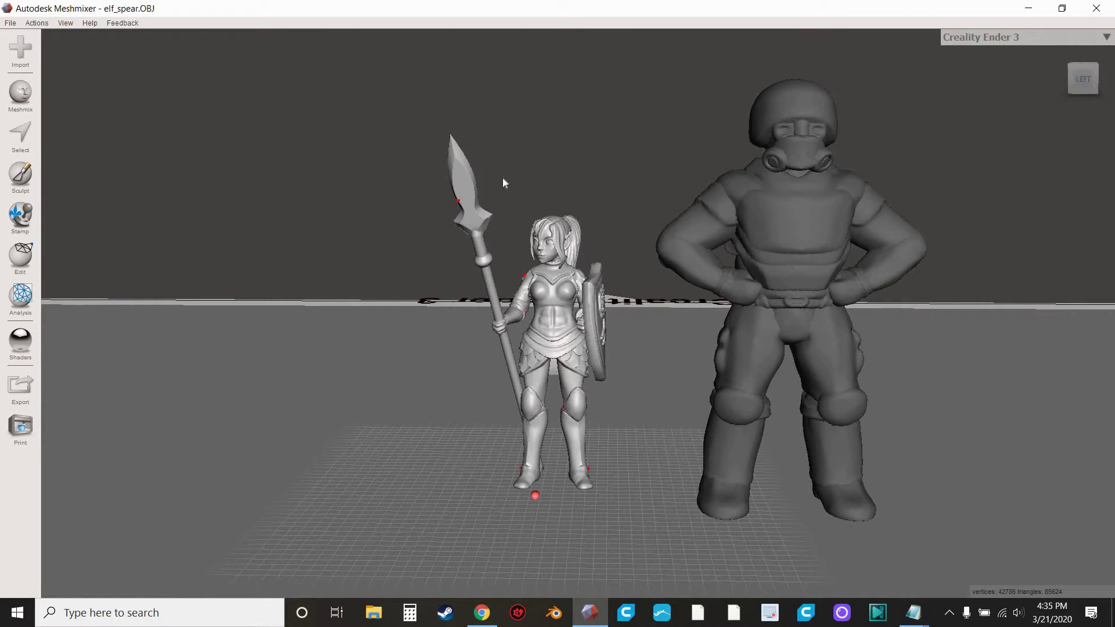
pyautogui.moveTo(551, 173); pyautogui.dragTo(543, 172, button='right')
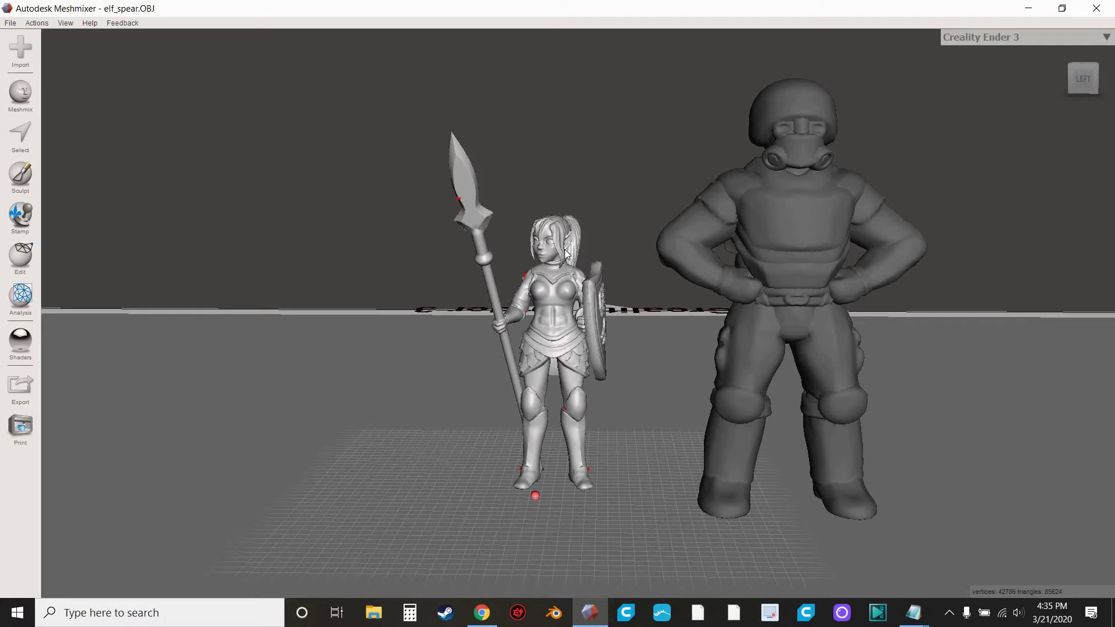
pyautogui.moveTo(534, 401); pyautogui.dragTo(623, 414, button='right')
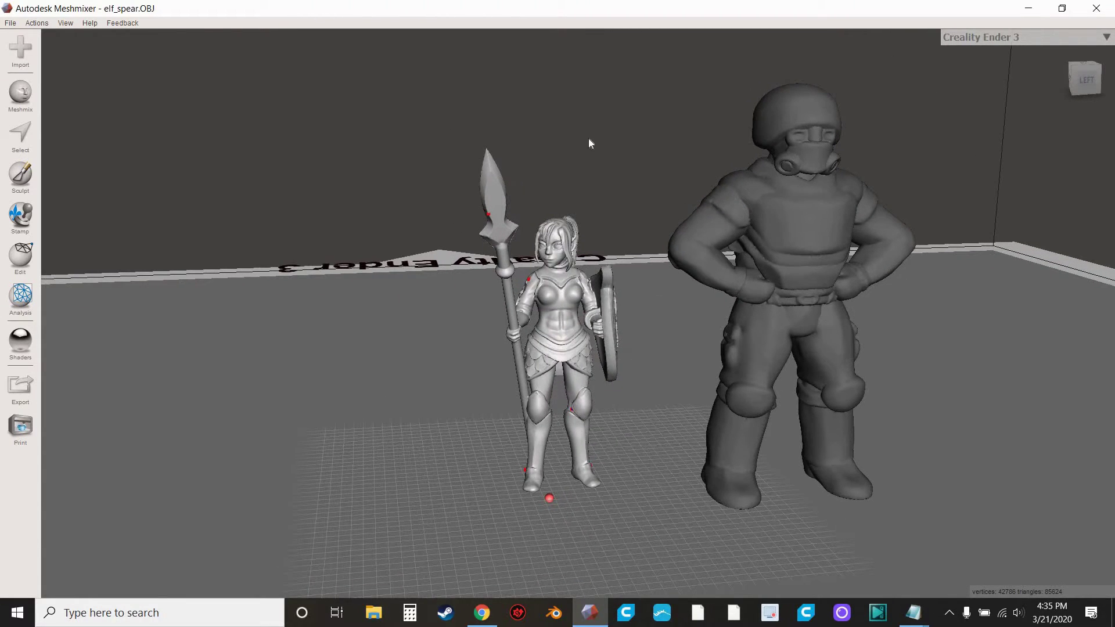
pyautogui.moveTo(451, 315)
pyautogui.mouseDown(button='right')
pyautogui.moveTo(437, 308)
pyautogui.moveTo(459, 307)
pyautogui.mouseUp(button='right')
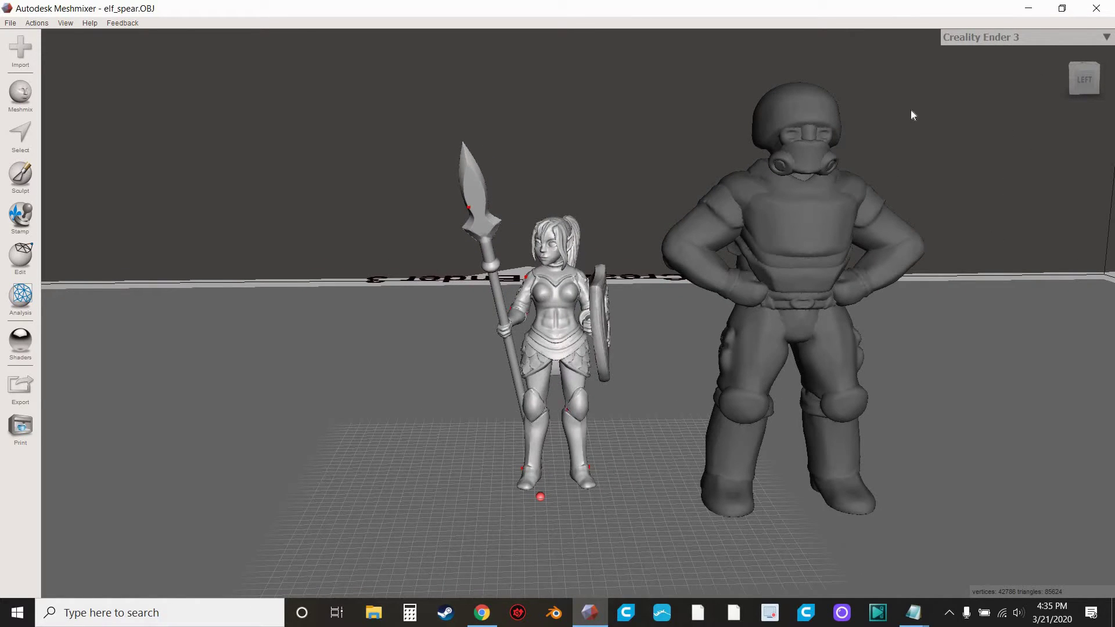
pyautogui.click(754, 244)
pyautogui.click(568, 312)
pyautogui.click(20, 258)
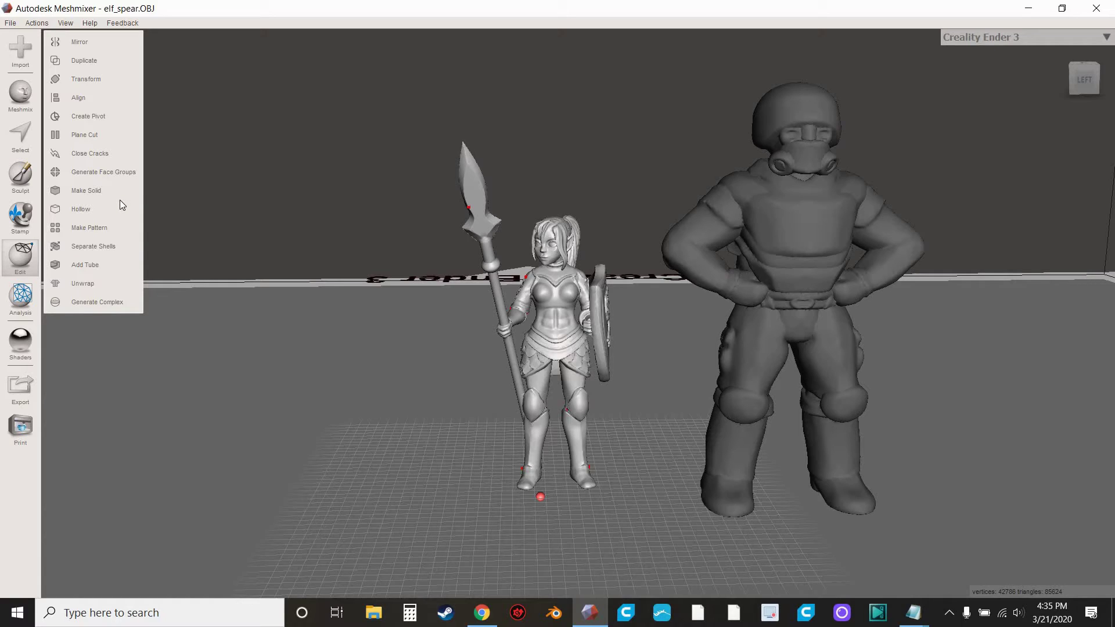
# Scale the elf uniformly to 1.296, about 41.5 mm tall
pyautogui.click(102, 77)
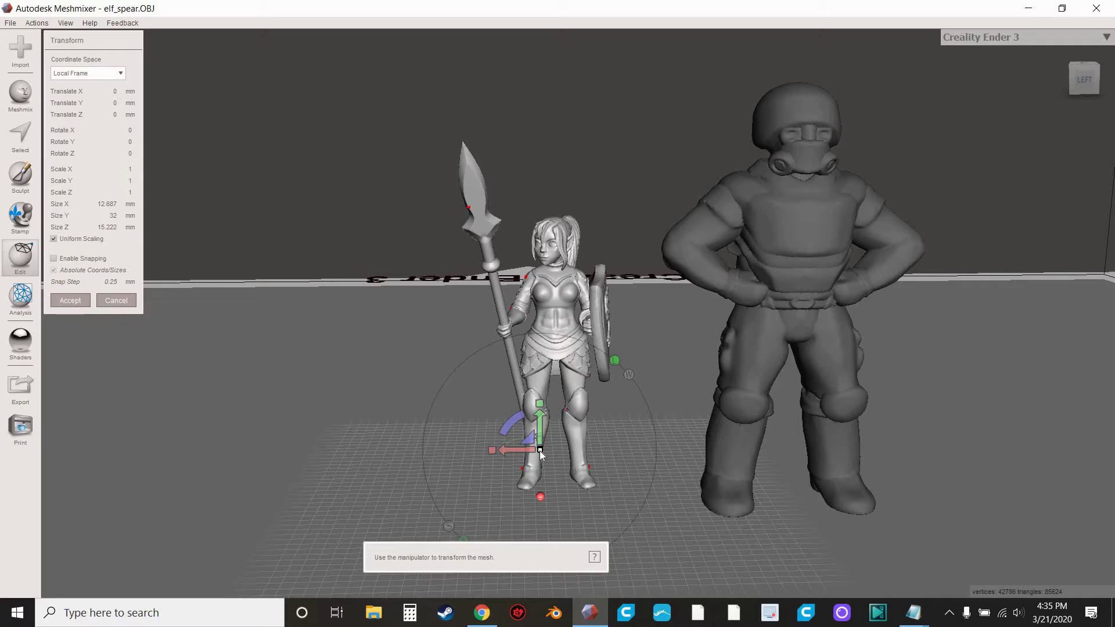
pyautogui.moveTo(540, 454); pyautogui.dragTo(645, 473)
pyautogui.click(70, 300)
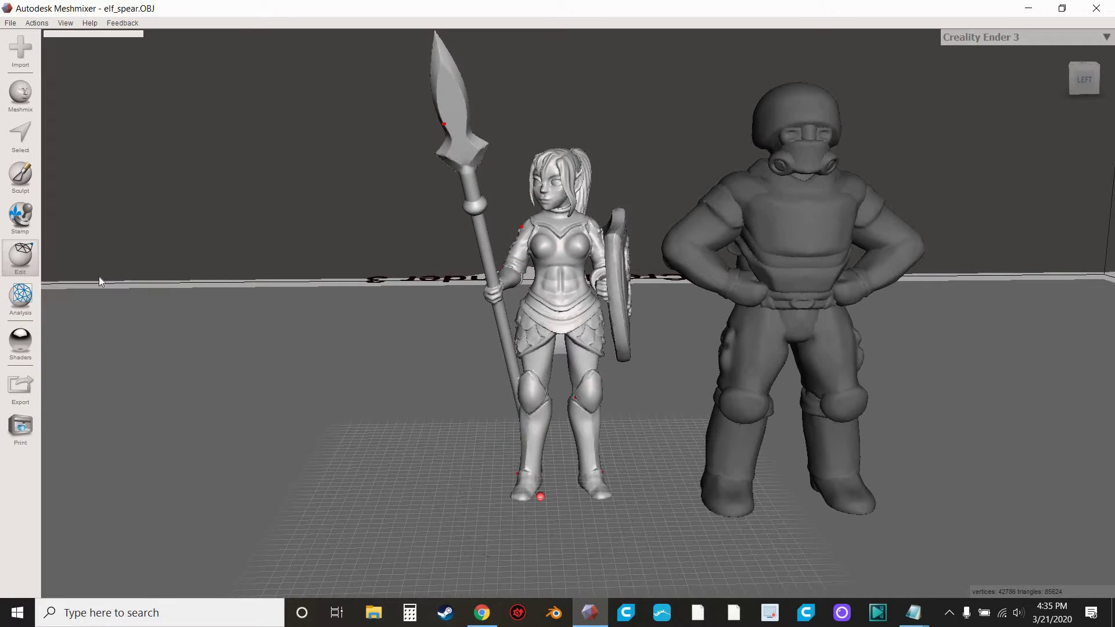
# Align the elf's base to the world origin, Y-up, and orbit to check it
pyautogui.click(108, 99)
pyautogui.click(67, 173)
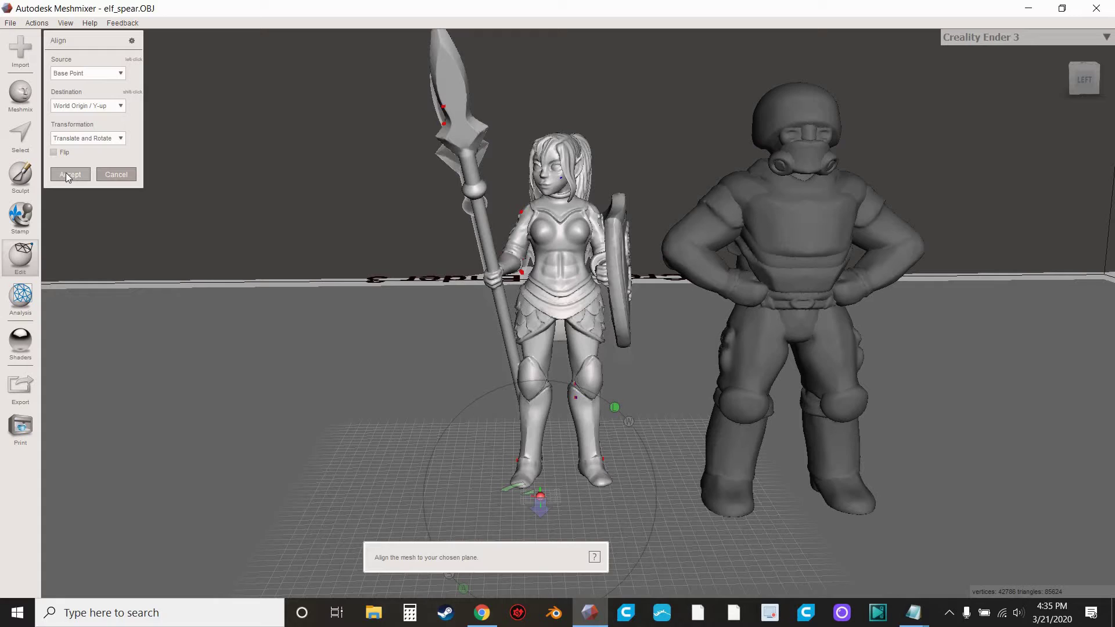
pyautogui.moveTo(400, 303); pyautogui.dragTo(448, 341, button='right')
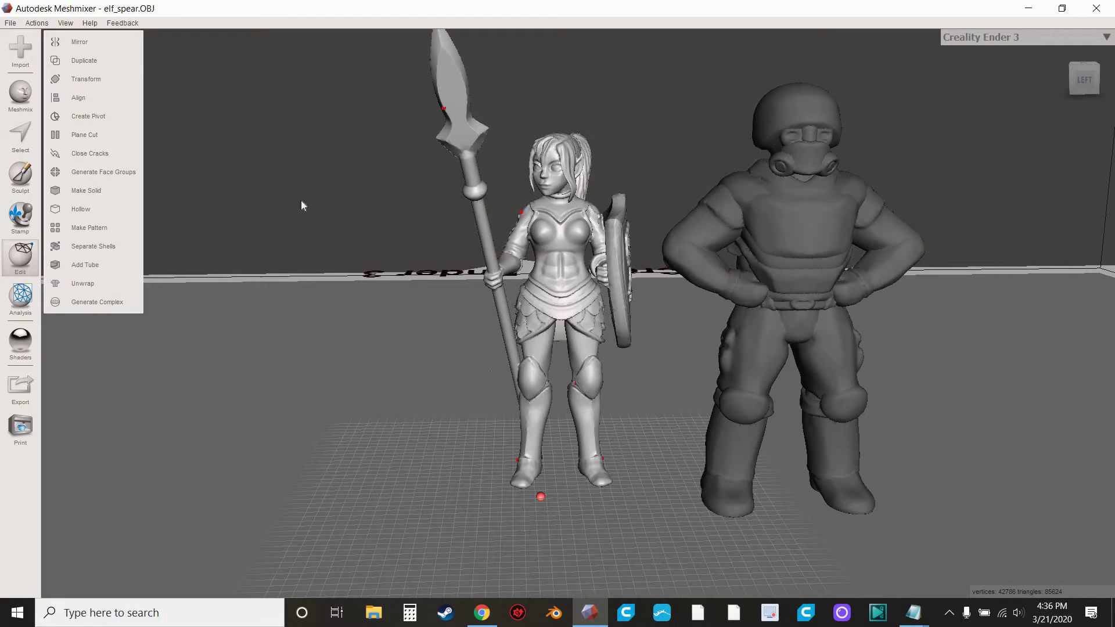
# Bring up the Transform manipulator on the 16.442 × 41.472 × 19.727 mm elf and inspect it
pyautogui.click(120, 77)
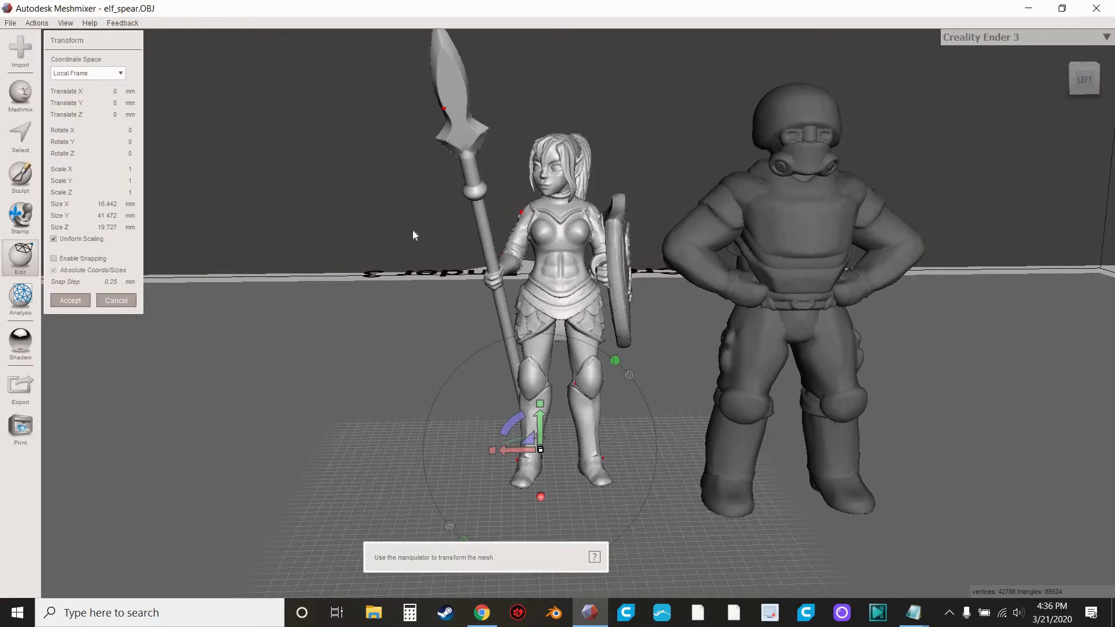
pyautogui.moveTo(412, 230); pyautogui.dragTo(499, 54, button='right')
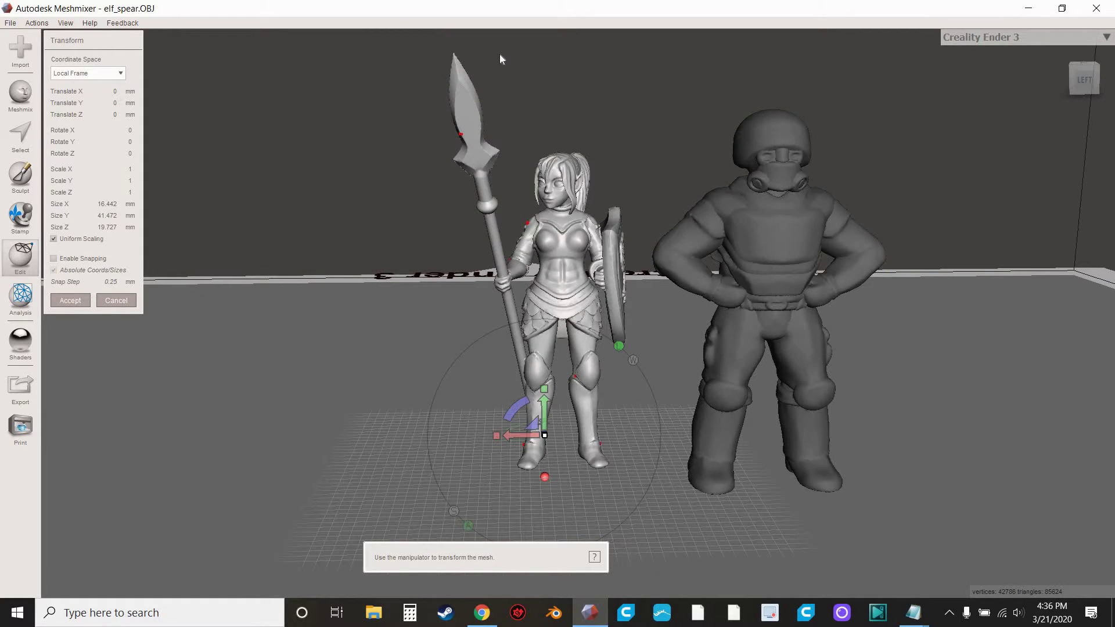
pyautogui.moveTo(408, 256); pyautogui.dragTo(660, 389, button='right')
pyautogui.moveTo(390, 344); pyautogui.dragTo(427, 193, button='right')
pyautogui.moveTo(417, 301)
pyautogui.mouseDown(button='right')
pyautogui.moveTo(423, 286)
pyautogui.moveTo(501, 296)
pyautogui.moveTo(408, 302)
pyautogui.mouseUp(button='right')
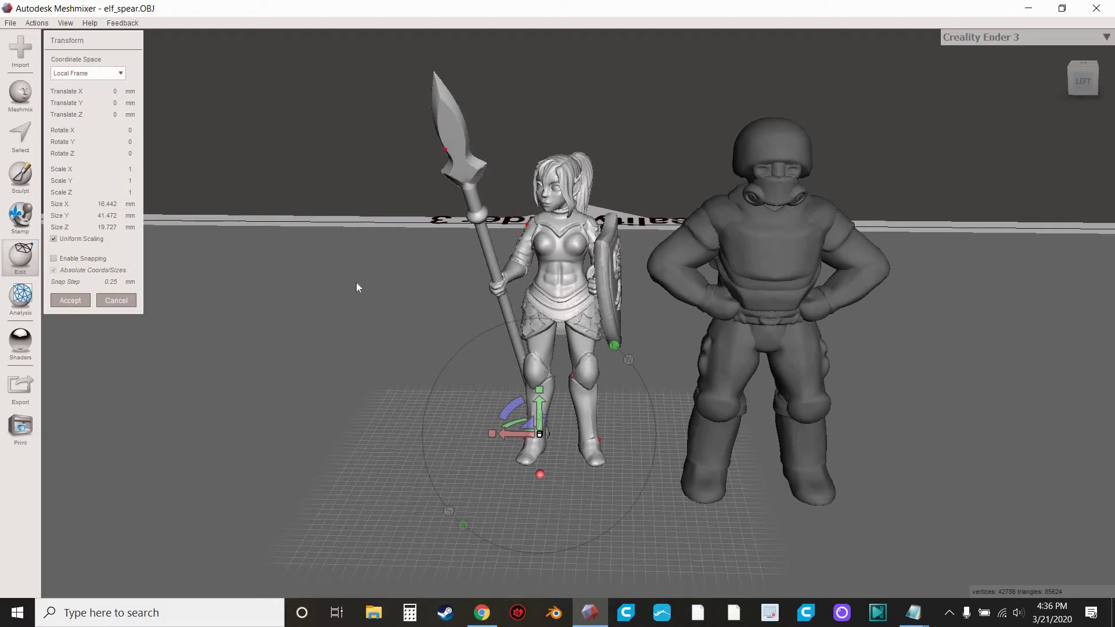
# Leave Transform without changes and delete the elf, leaving only the Scalesby_32mm soldier on the bed
pyautogui.moveTo(430, 387); pyautogui.dragTo(395, 345, button='right')
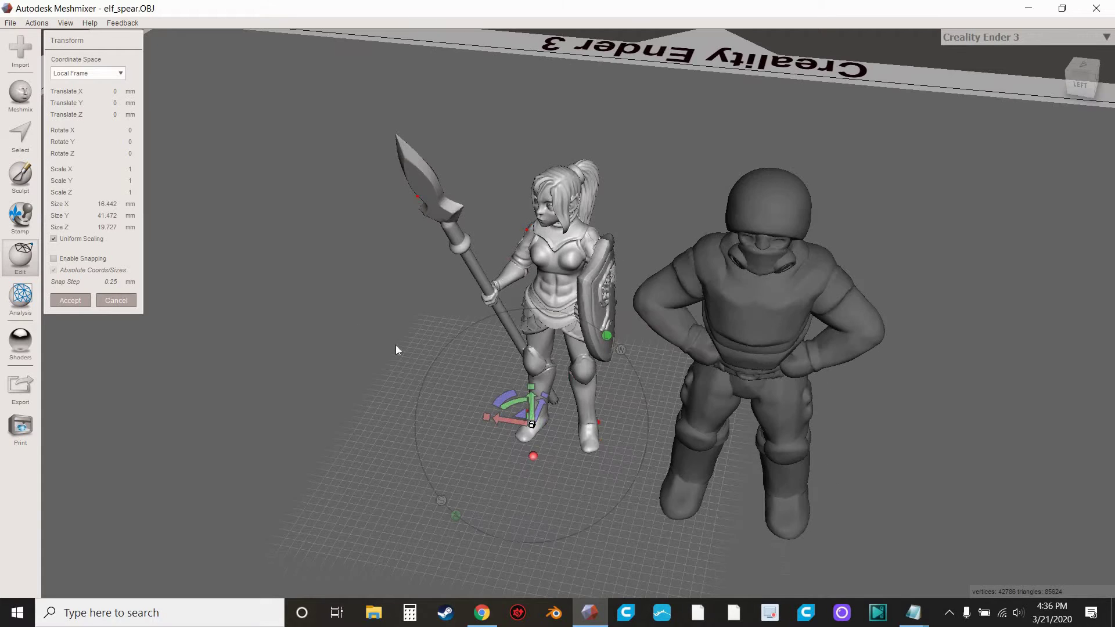
pyautogui.moveTo(424, 294); pyautogui.dragTo(441, 280, button='right')
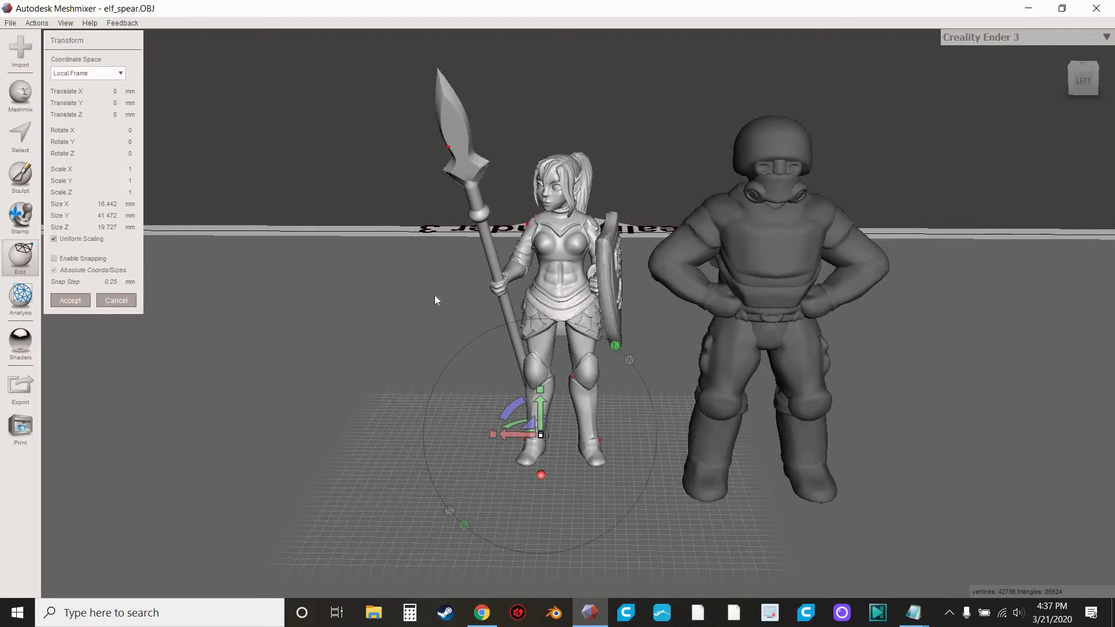
pyautogui.moveTo(435, 300); pyautogui.dragTo(580, 281, button='right')
pyautogui.moveTo(291, 355); pyautogui.dragTo(746, 267, button='right')
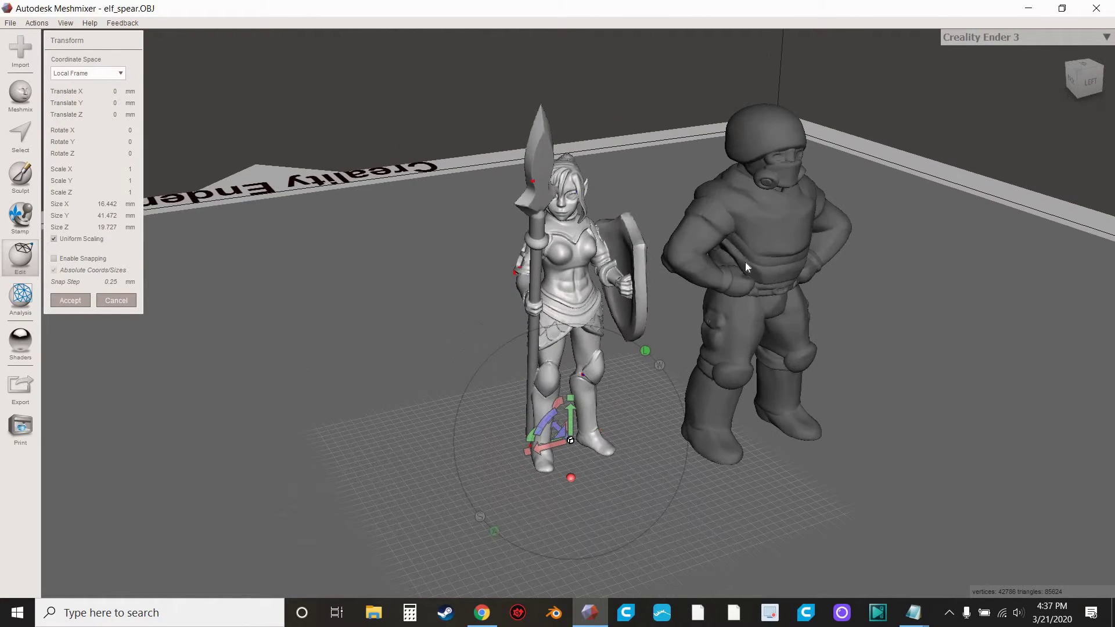
pyautogui.moveTo(960, 288); pyautogui.dragTo(422, 293, button='right')
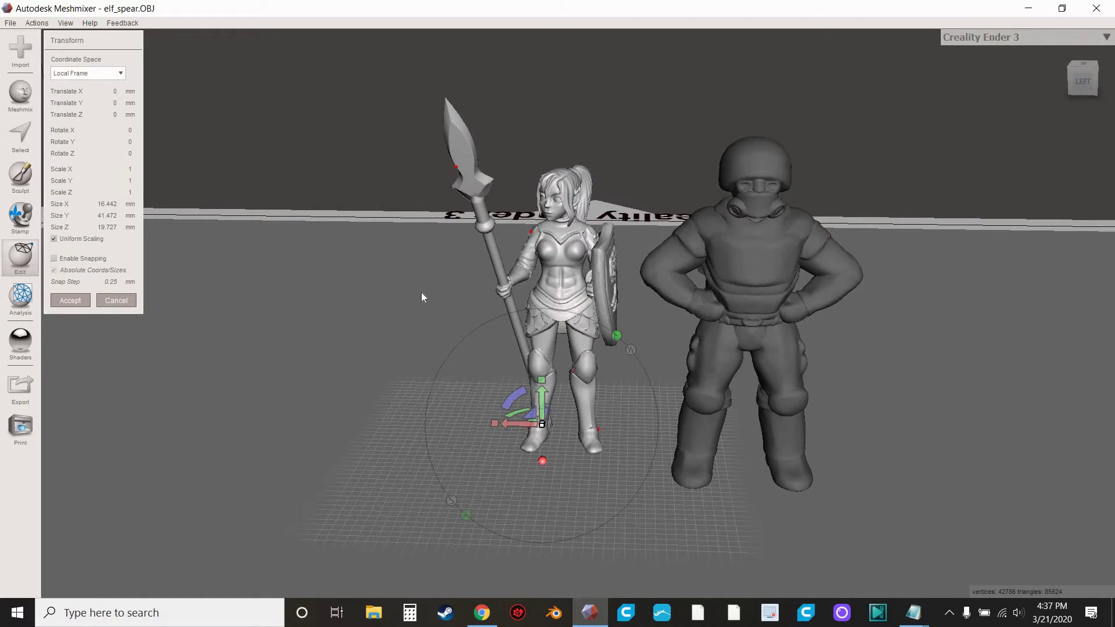
pyautogui.moveTo(430, 296); pyautogui.dragTo(538, 296, button='right')
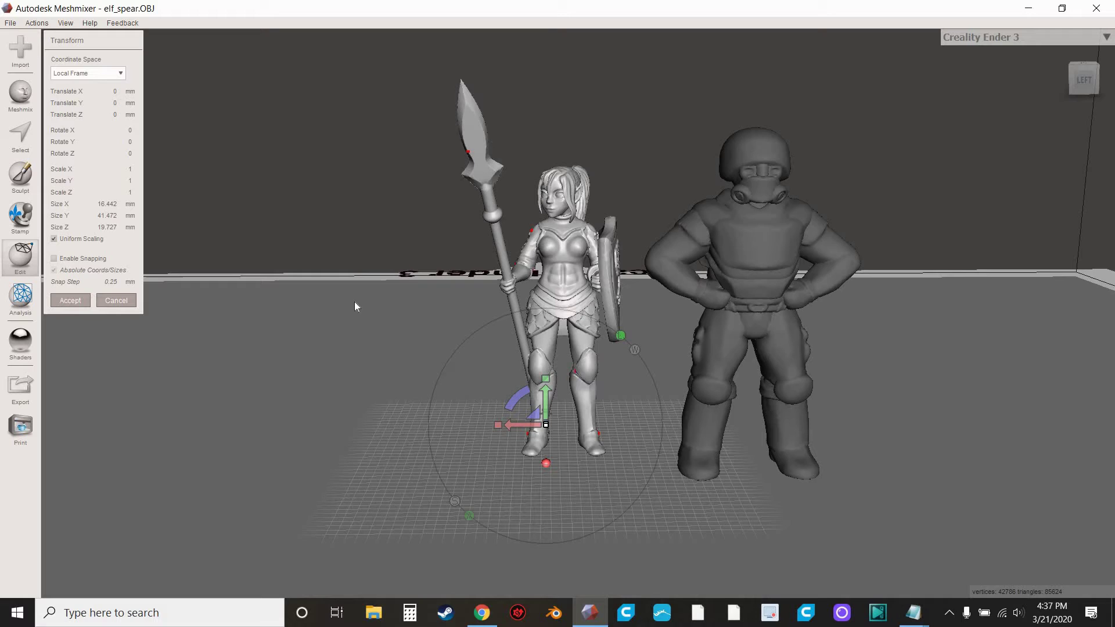
pyautogui.moveTo(399, 297); pyautogui.dragTo(400, 296, button='right')
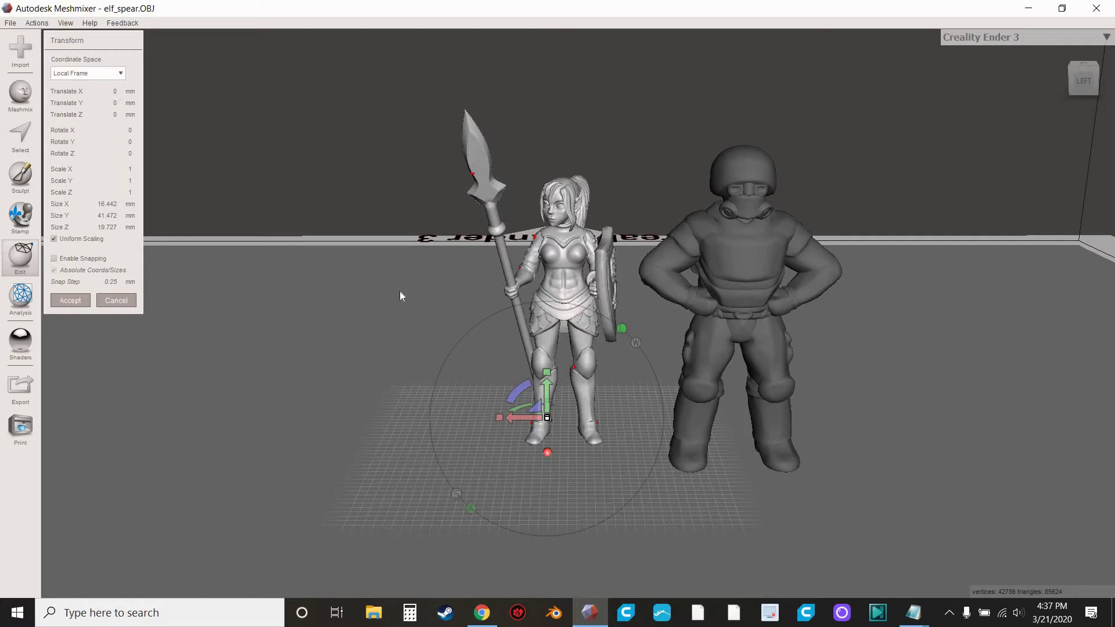
pyautogui.moveTo(956, 319); pyautogui.dragTo(731, 277, button='right')
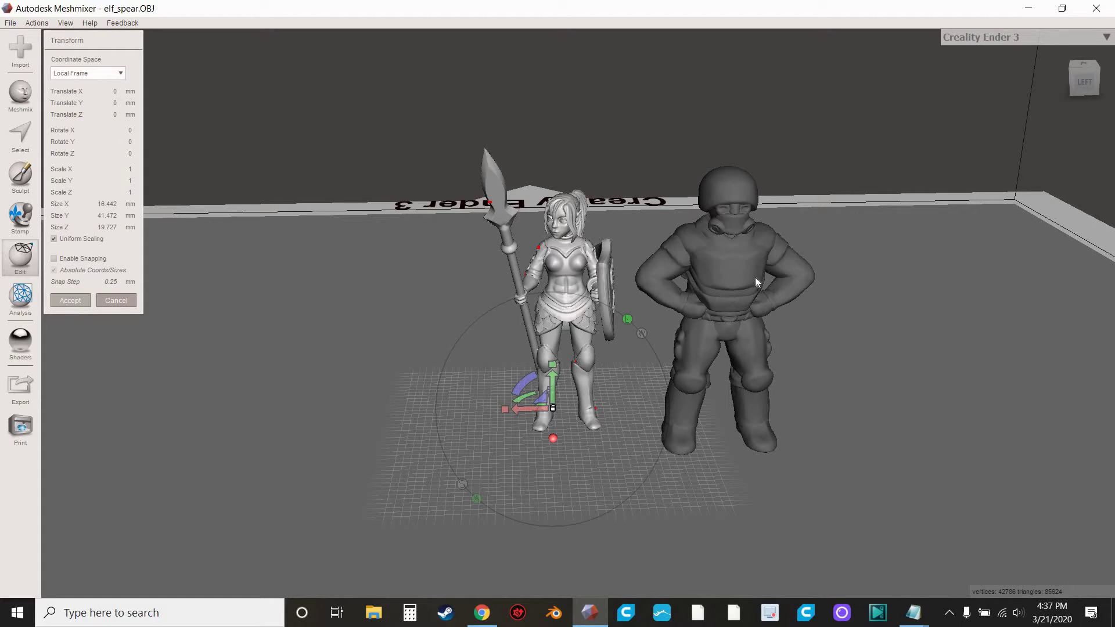
pyautogui.press('Escape')
pyautogui.click(739, 265)
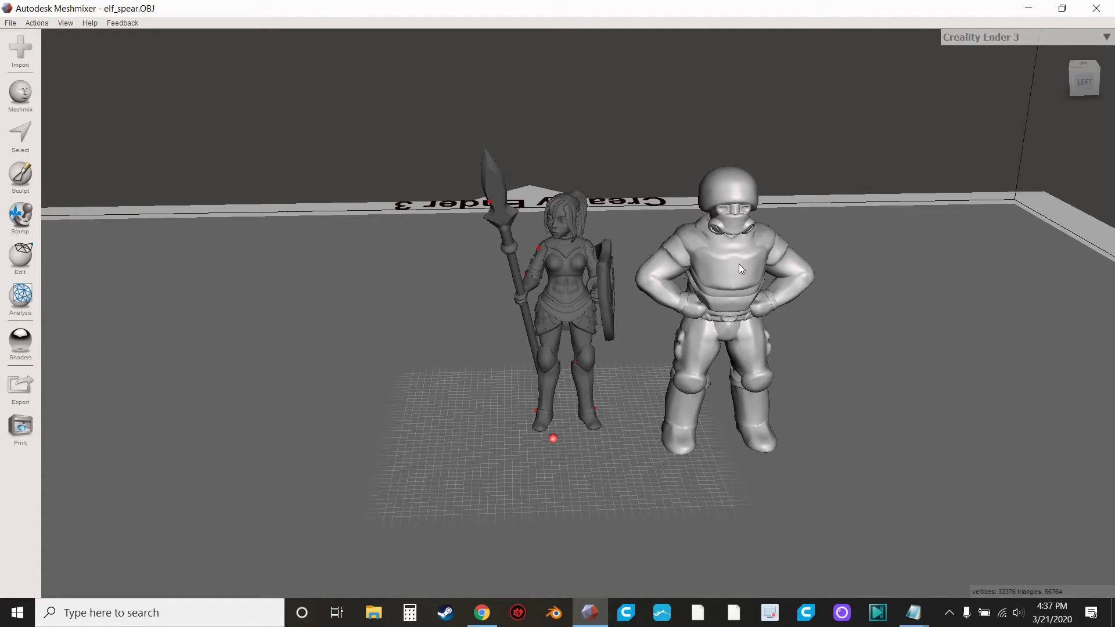
pyautogui.click(590, 284)
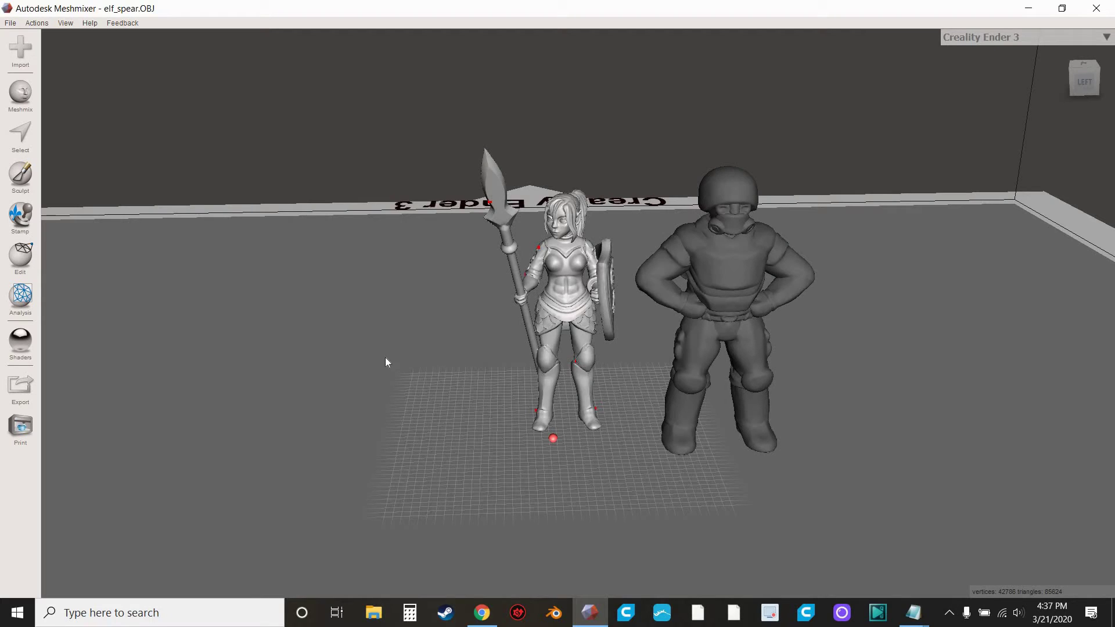
pyautogui.press('Delete')
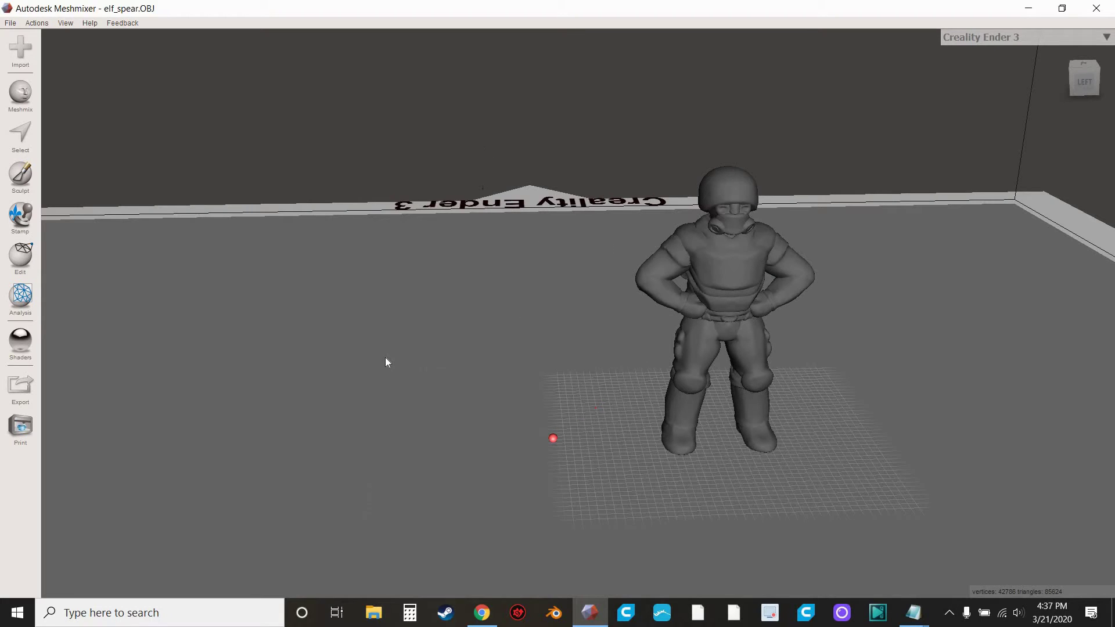
# Import Bulette_01 from the For Vid folder, declining Scale Up so it keeps its original size
pyautogui.scroll(-1, 597, 249)
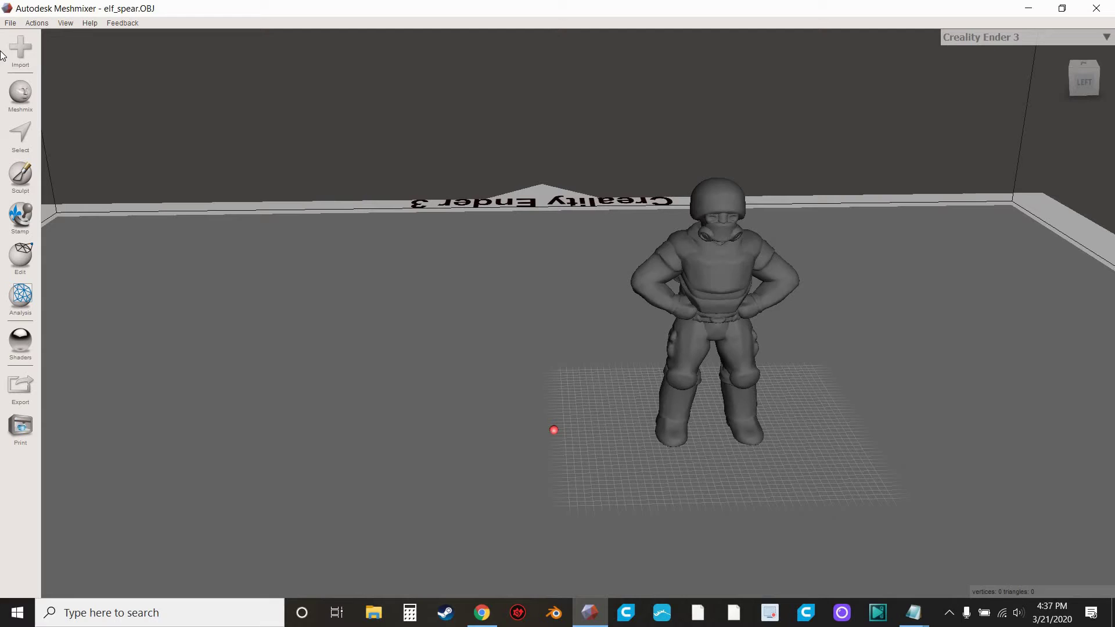
pyautogui.click(19, 51)
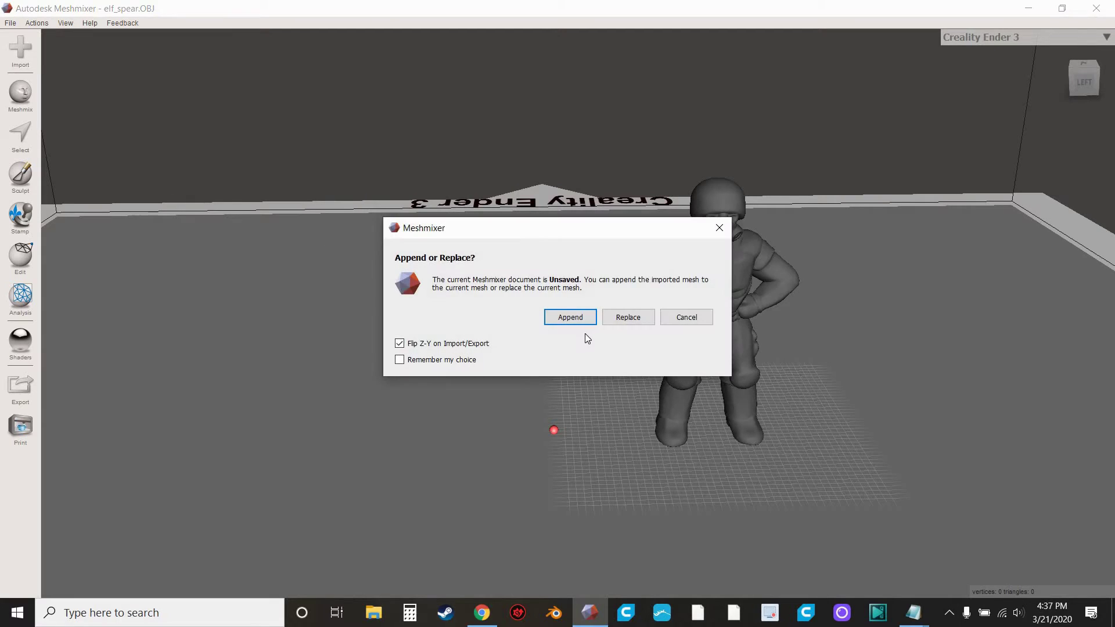
pyautogui.click(617, 318)
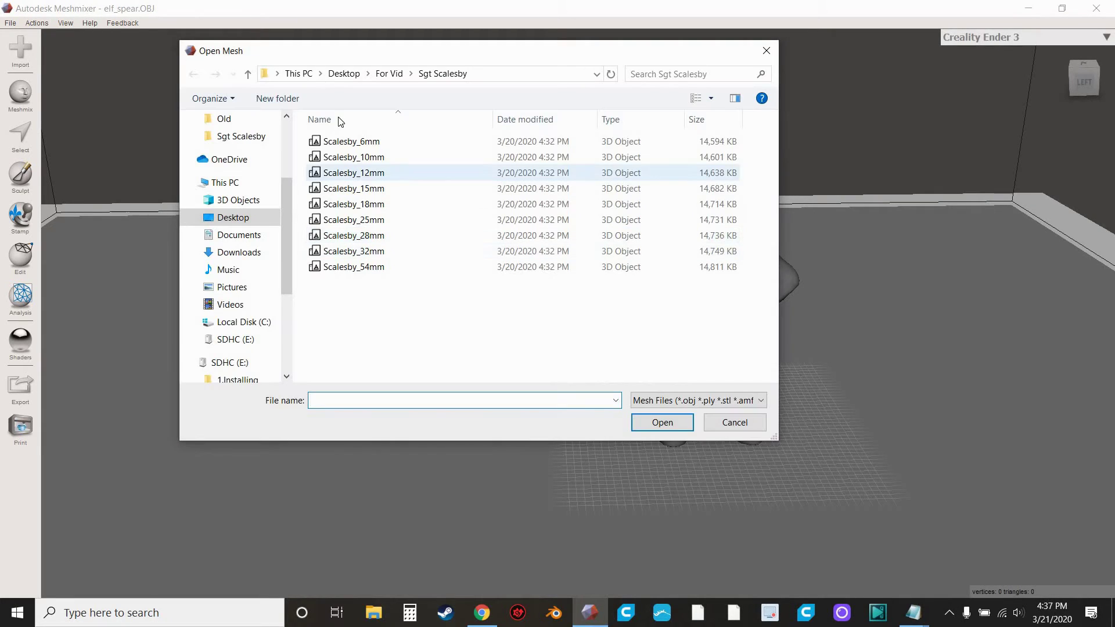
pyautogui.click(389, 74)
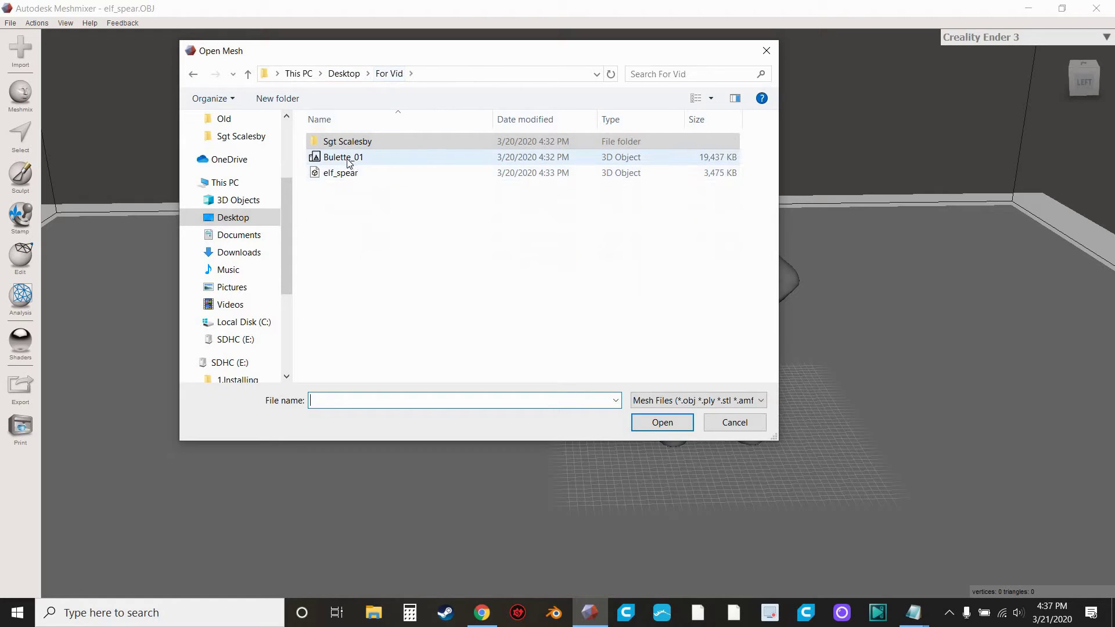
pyautogui.click(349, 157)
pyautogui.click(662, 422)
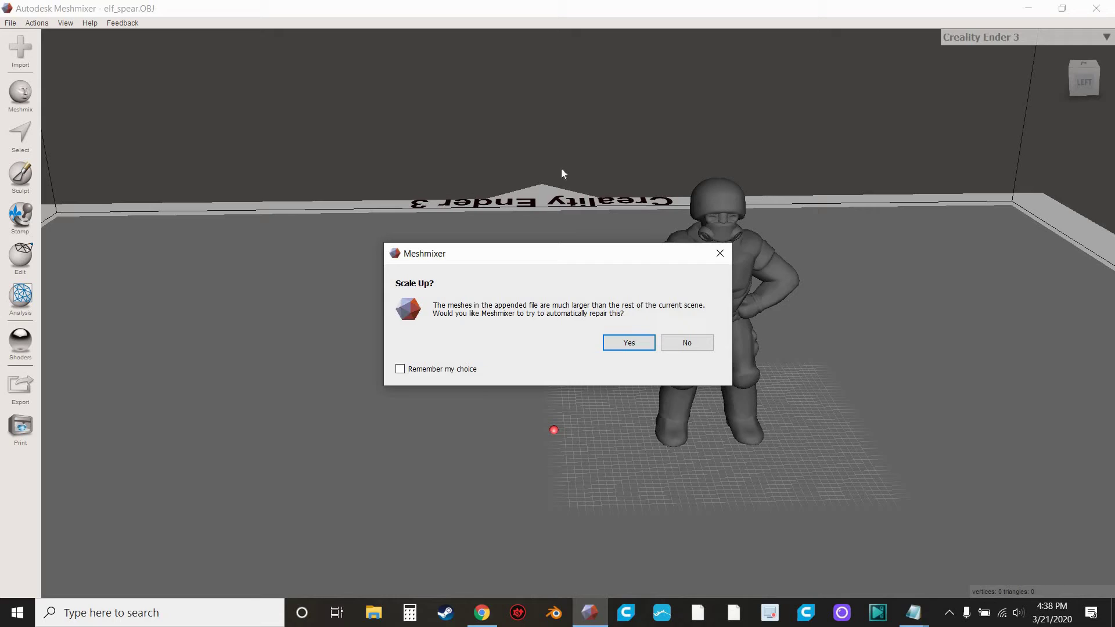
pyautogui.click(687, 343)
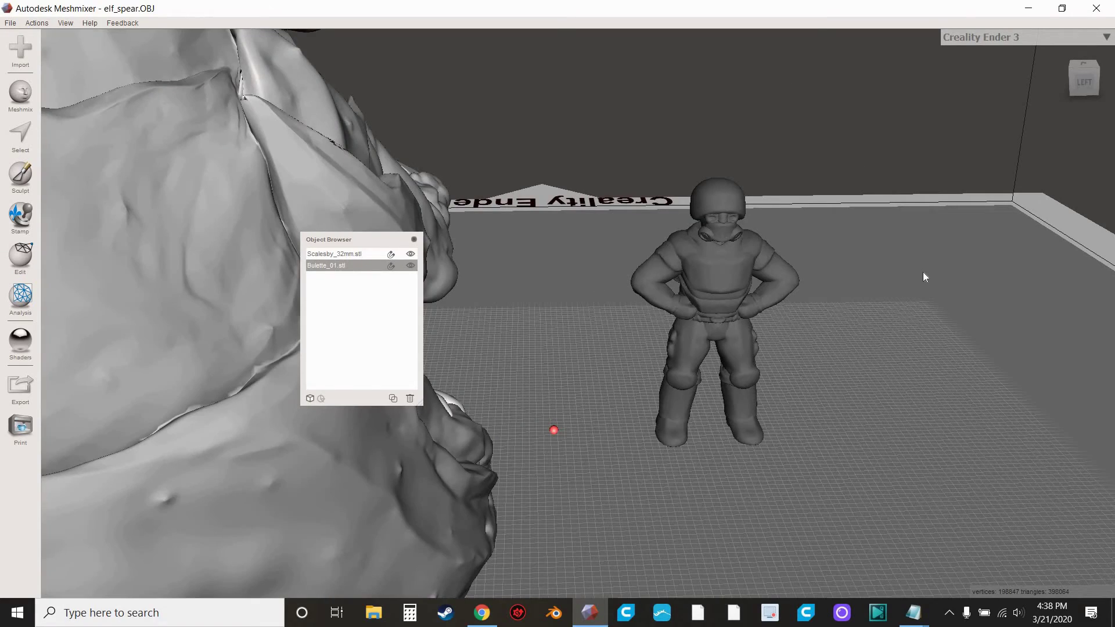
# Close the Object Browser and apply a 90° X rotation to the Bulette in Transform
pyautogui.moveTo(925, 277); pyautogui.dragTo(675, 253, button='right')
pyautogui.scroll(-10, 673, 254)
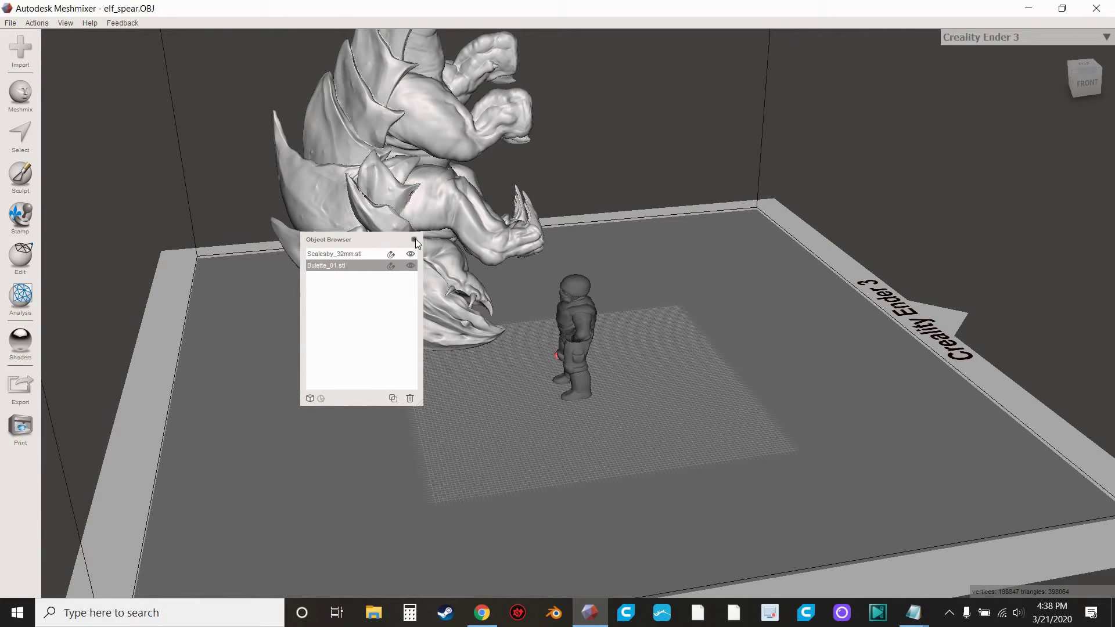
pyautogui.click(414, 239)
pyautogui.moveTo(20, 256)
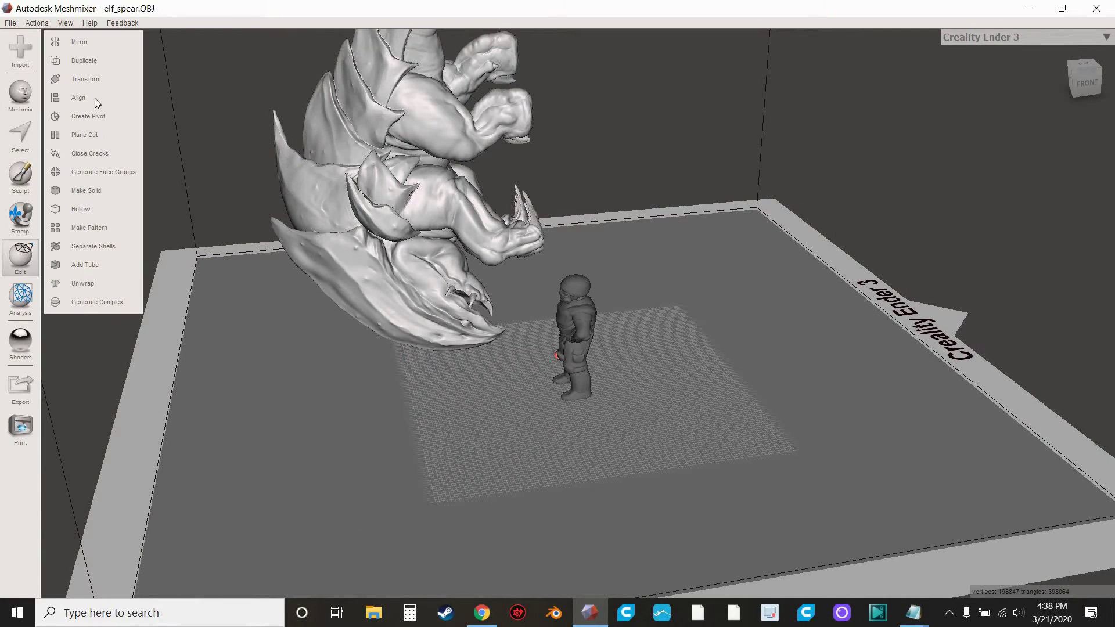
pyautogui.click(73, 76)
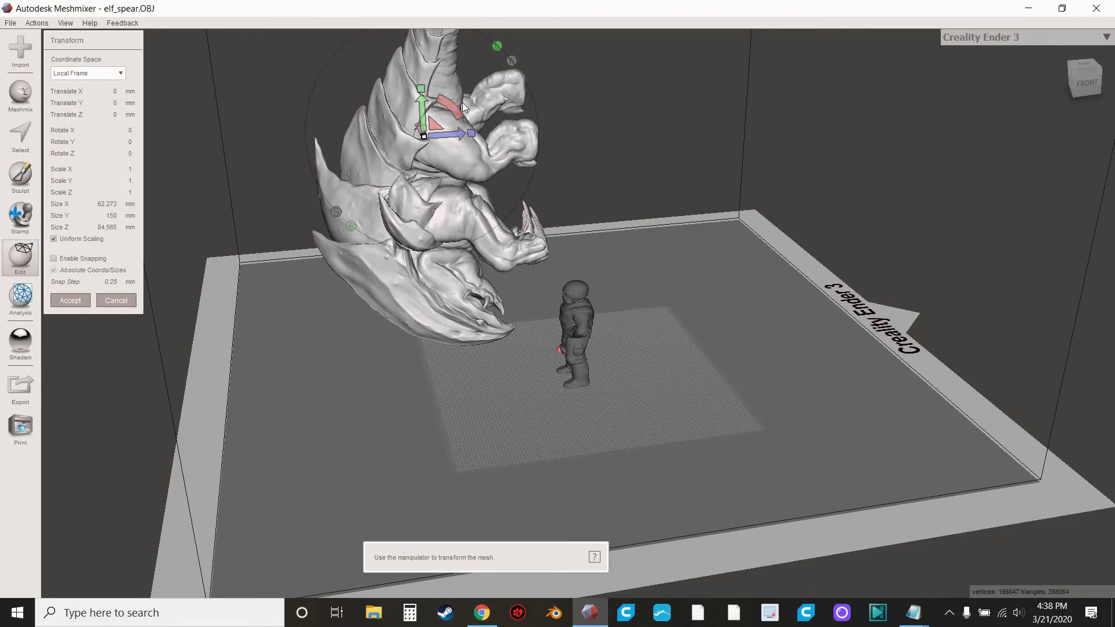
pyautogui.moveTo(456, 110); pyautogui.dragTo(491, 195)
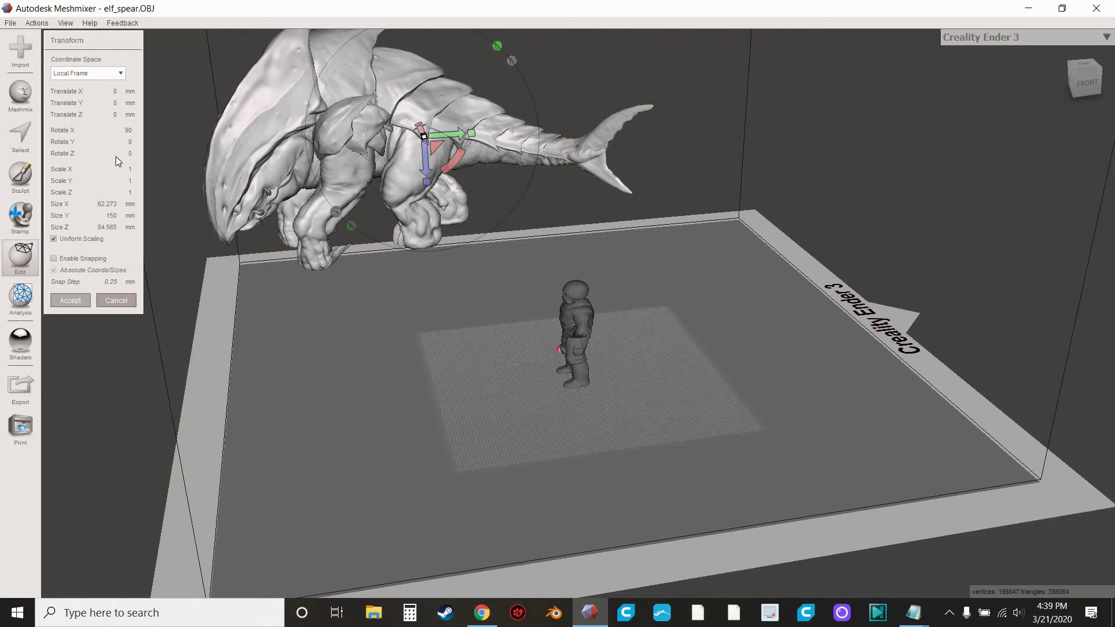
pyautogui.press('Return')
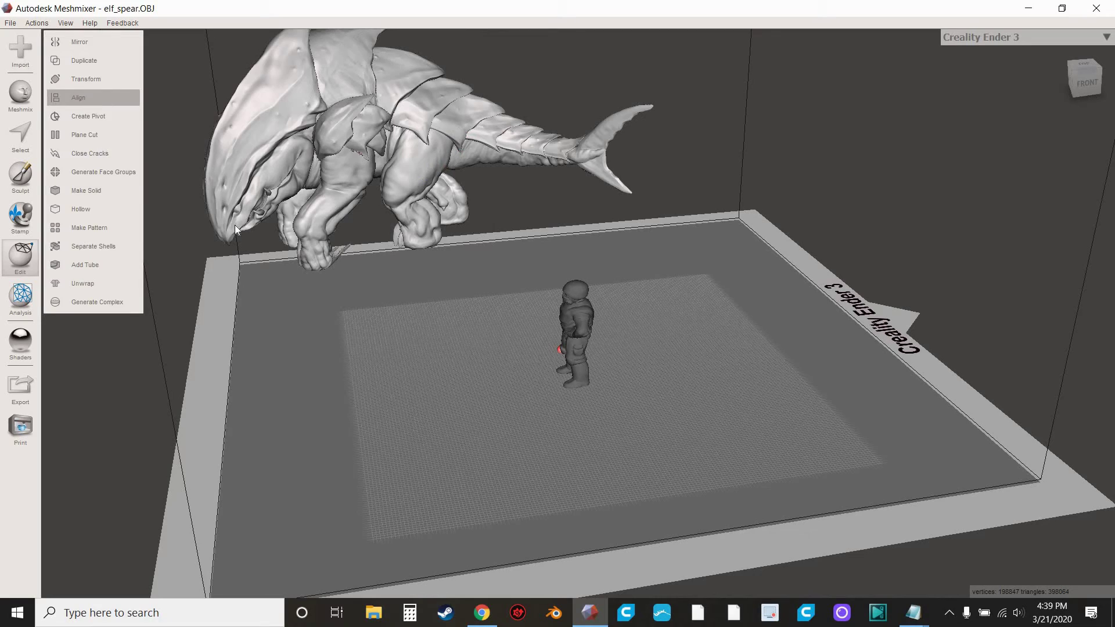
# Align the Bulette to the world origin so it sits on the build plate
pyautogui.moveTo(573, 383); pyautogui.dragTo(707, 394, button='right')
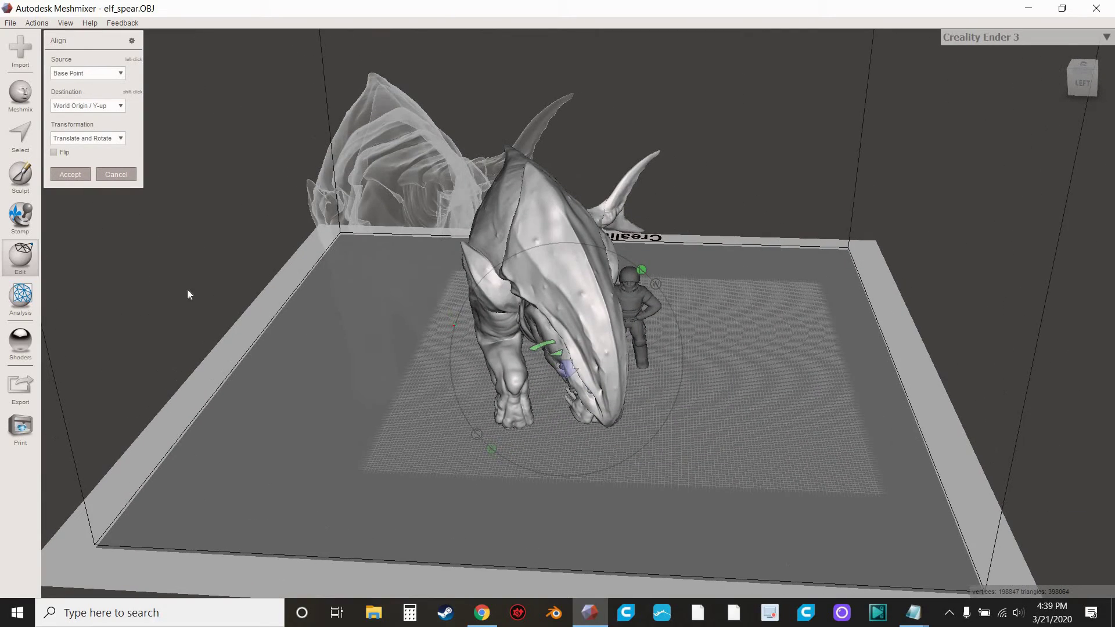
pyautogui.moveTo(186, 294); pyautogui.dragTo(66, 180, button='right')
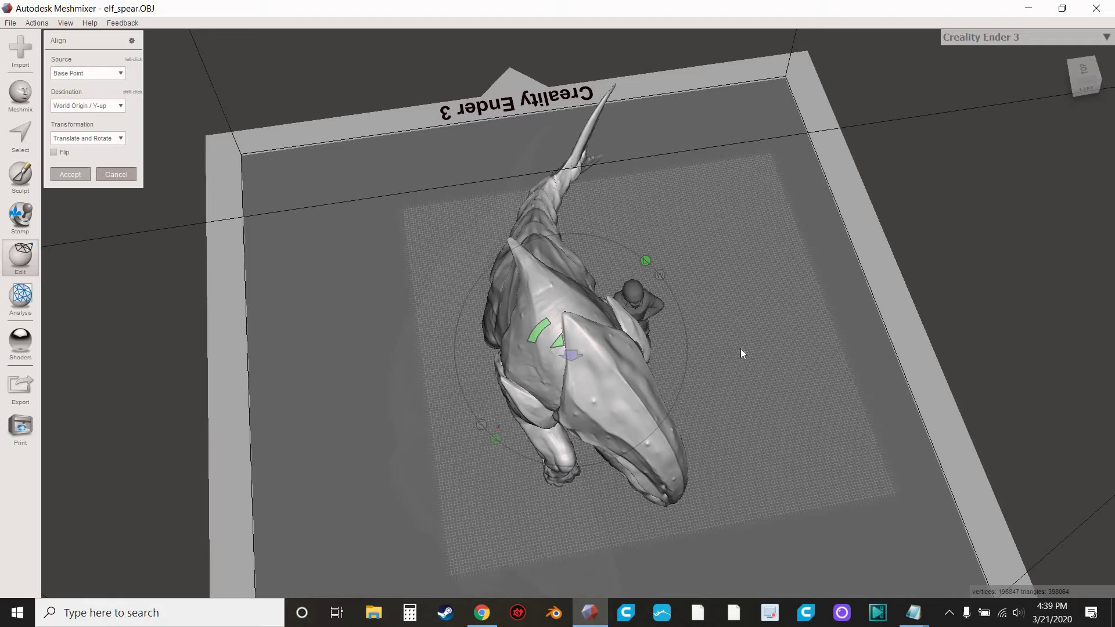
pyautogui.press('Return')
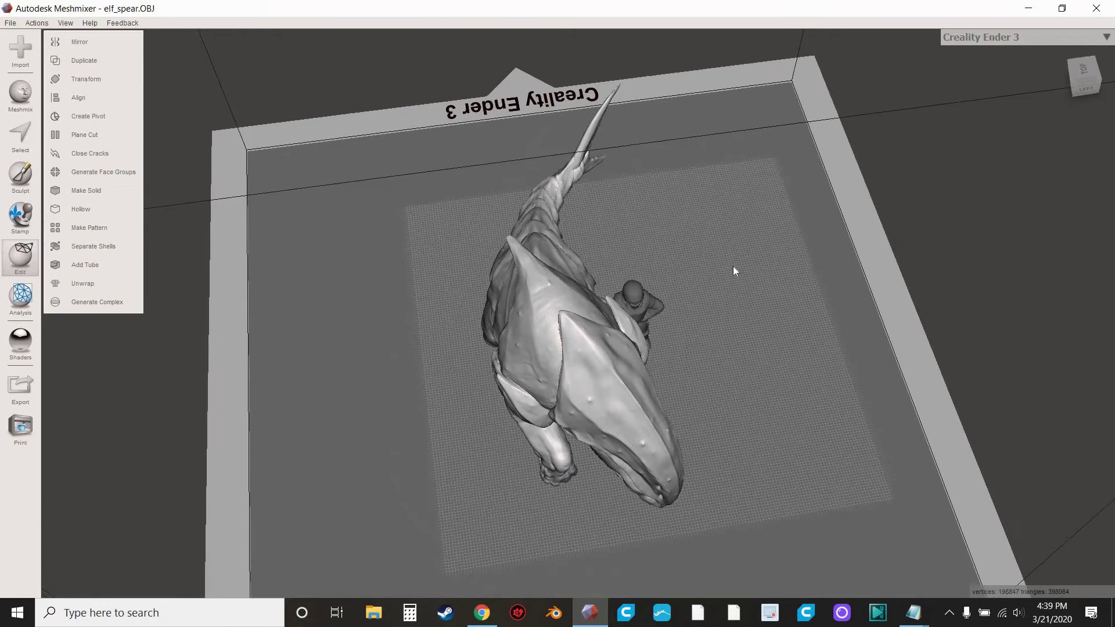
pyautogui.moveTo(734, 269); pyautogui.dragTo(574, 378, button='right')
# Move the Bulette 24.734 mm along X, beside the Scalesby soldier
pyautogui.click(132, 79)
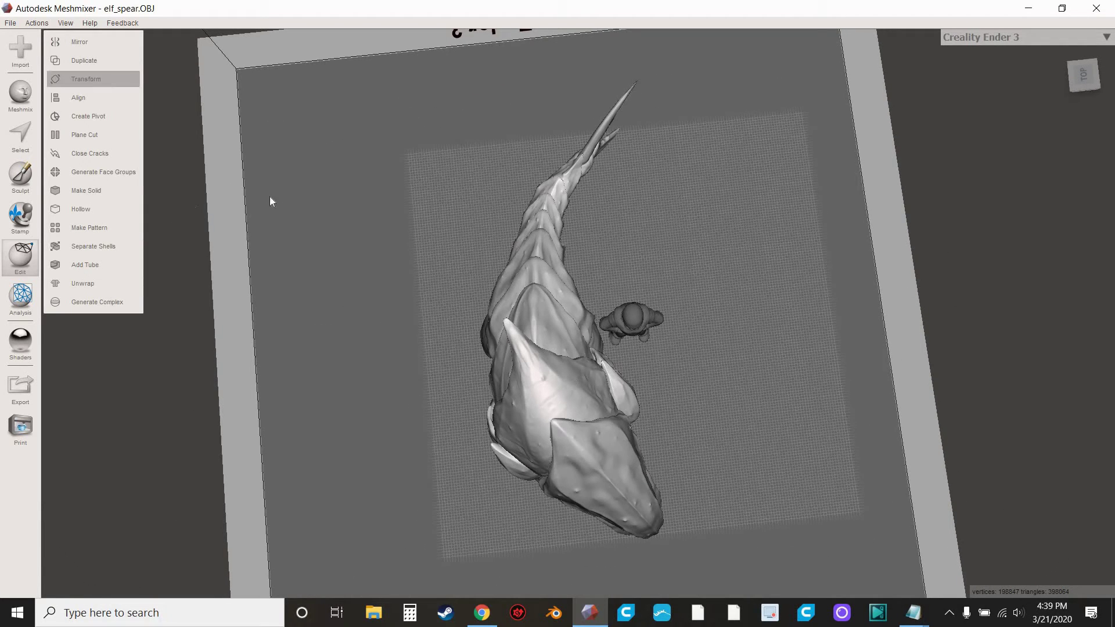
pyautogui.moveTo(556, 319); pyautogui.dragTo(423, 323)
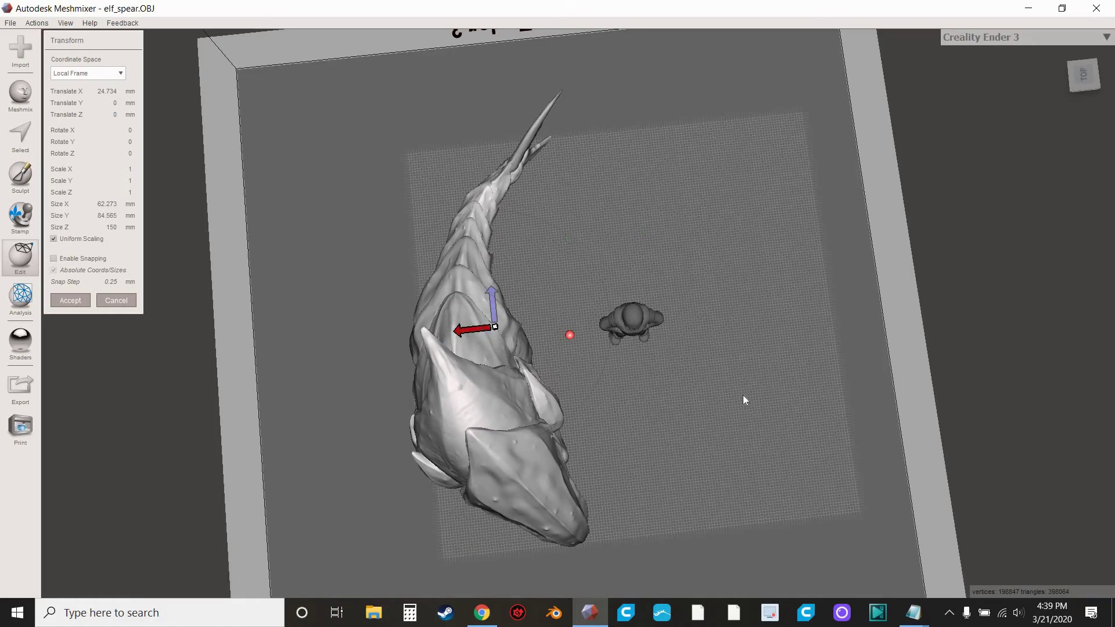
pyautogui.moveTo(743, 395); pyautogui.dragTo(587, 291, button='right')
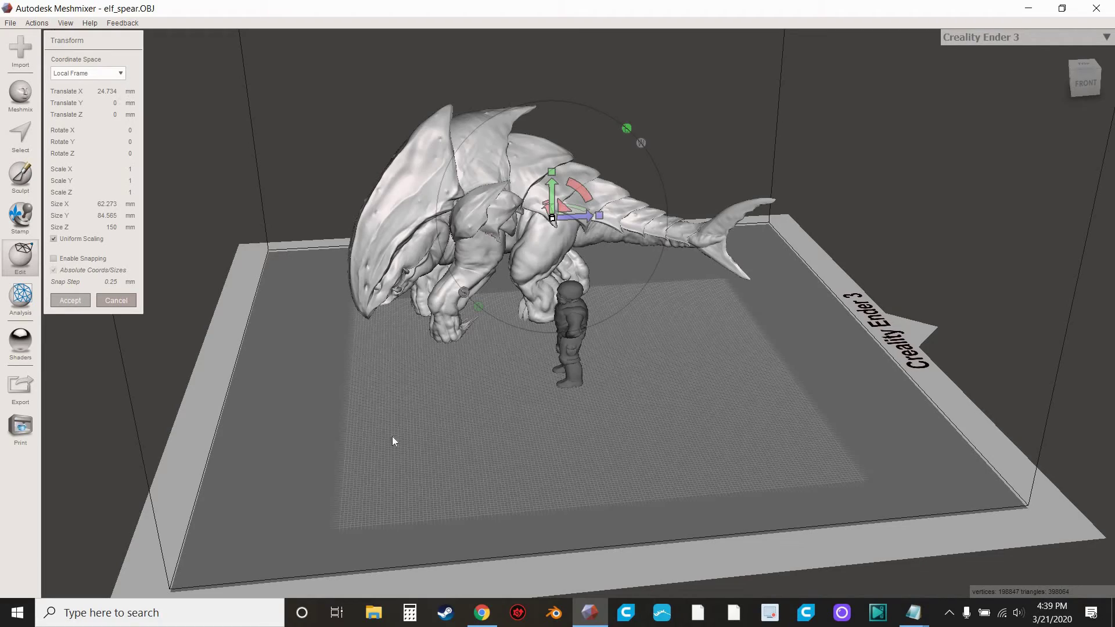
pyautogui.press('Return')
pyautogui.moveTo(721, 412); pyautogui.dragTo(744, 427, button='right')
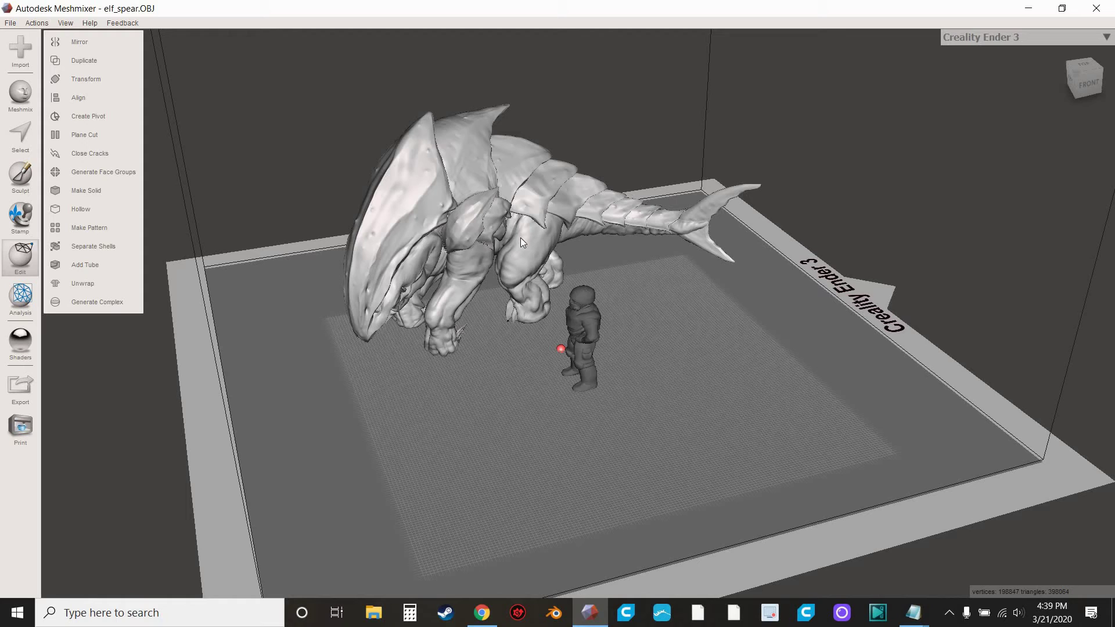
# Scale the Bulette uniformly to 1.518 (about 228 mm long, 128 mm tall) and re-align it
pyautogui.moveTo(452, 380); pyautogui.dragTo(325, 278, button='right')
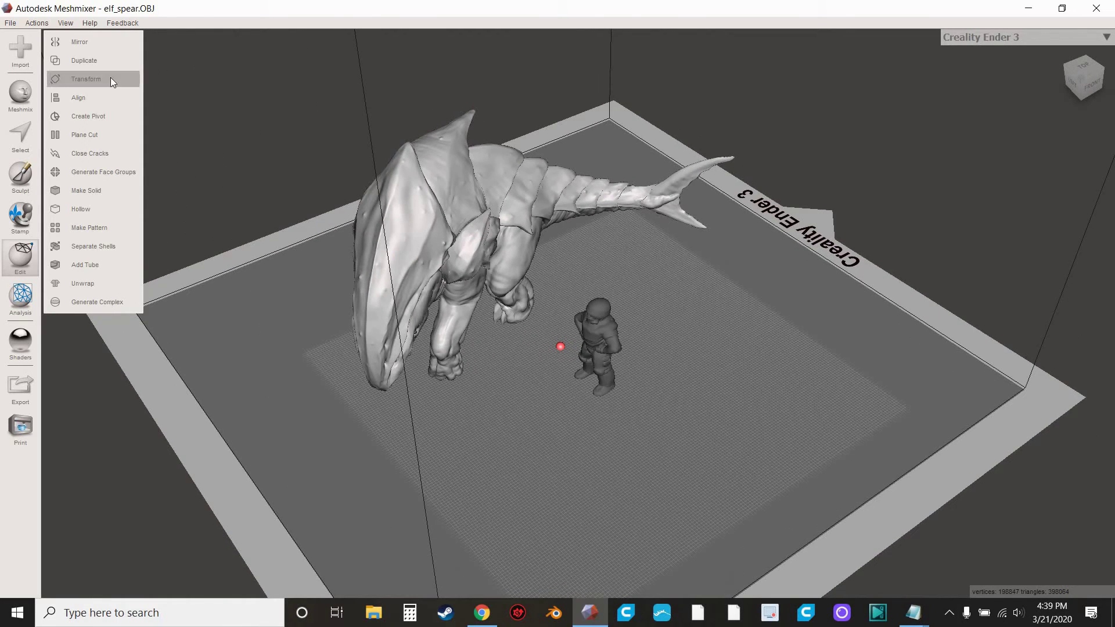
pyautogui.click(86, 79)
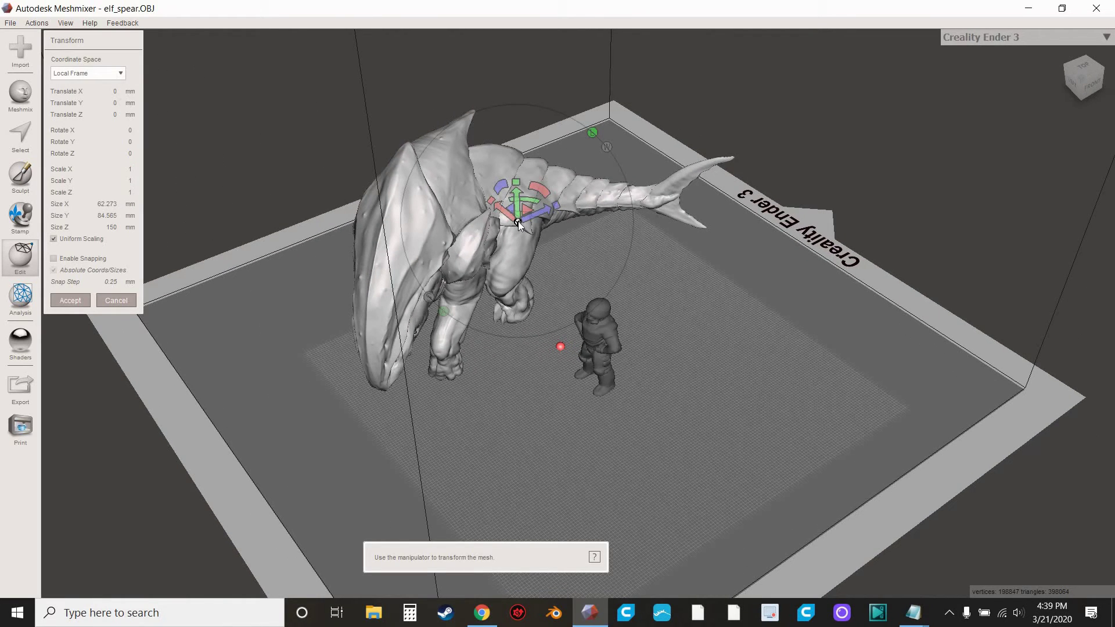
pyautogui.moveTo(518, 221); pyautogui.dragTo(664, 219)
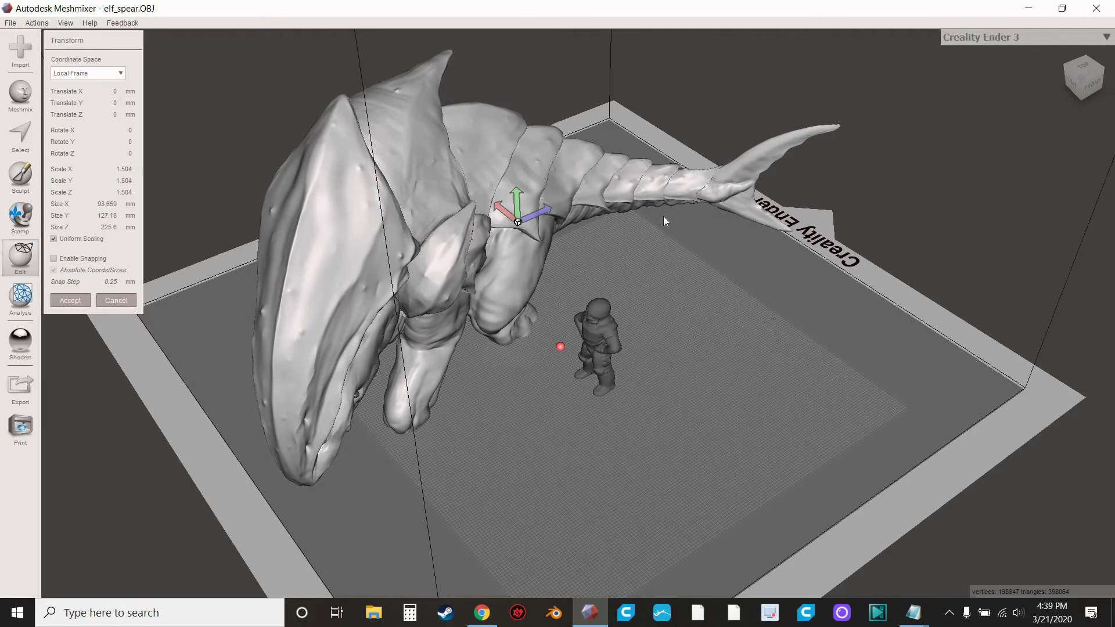
pyautogui.moveTo(751, 301); pyautogui.dragTo(708, 293, button='right')
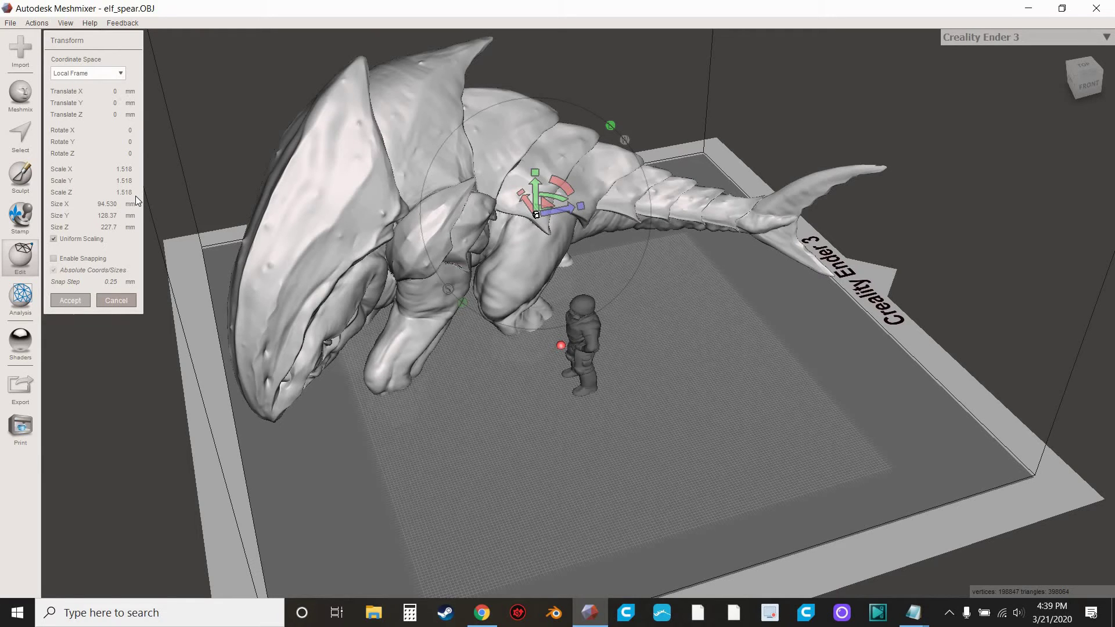
pyautogui.click(70, 300)
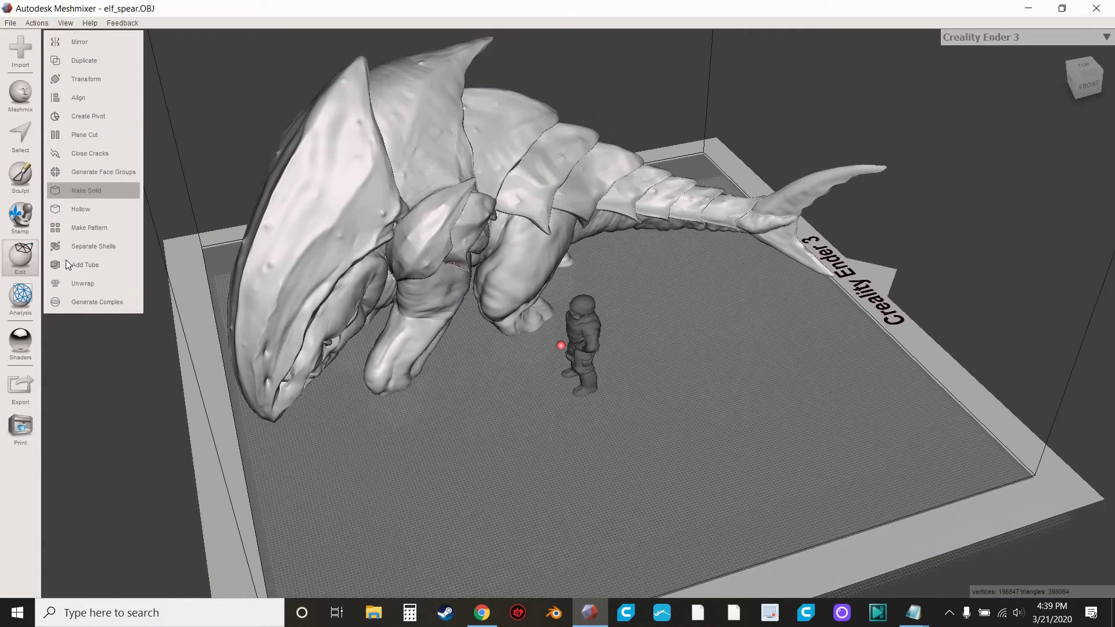
pyautogui.click(89, 96)
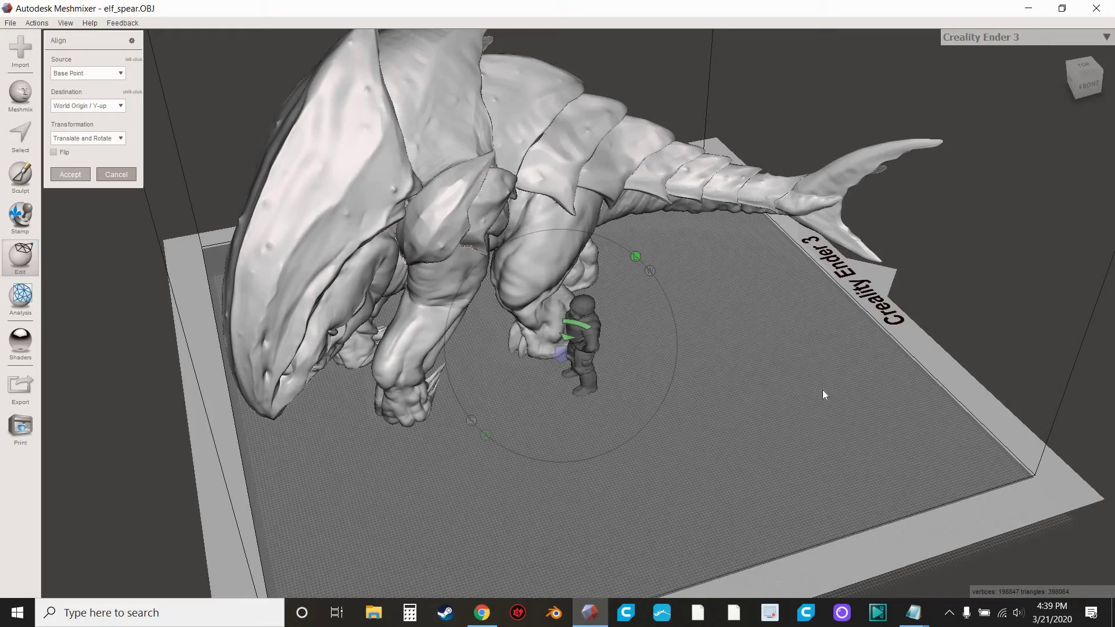
pyautogui.press('Escape')
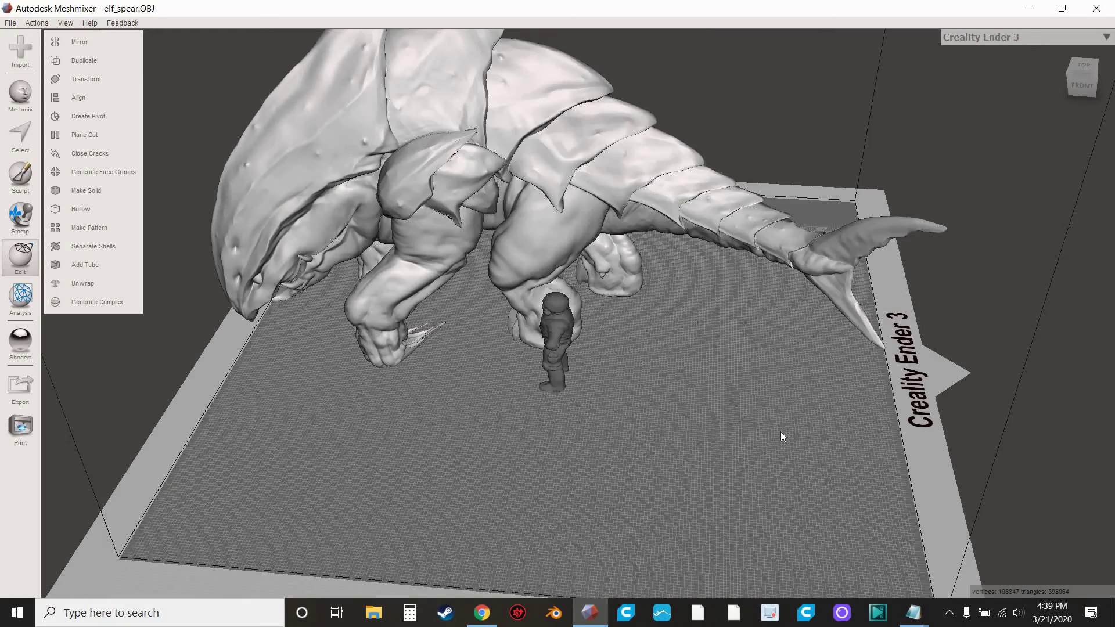
pyautogui.moveTo(738, 442); pyautogui.dragTo(426, 374, button='right')
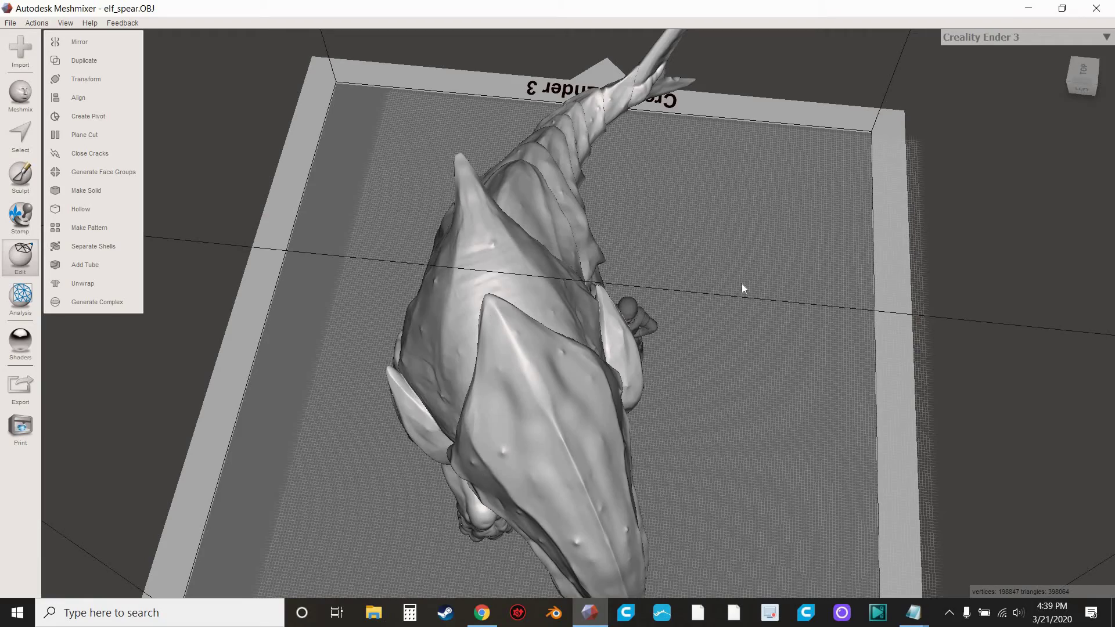
pyautogui.moveTo(743, 288); pyautogui.dragTo(585, 304, button='right')
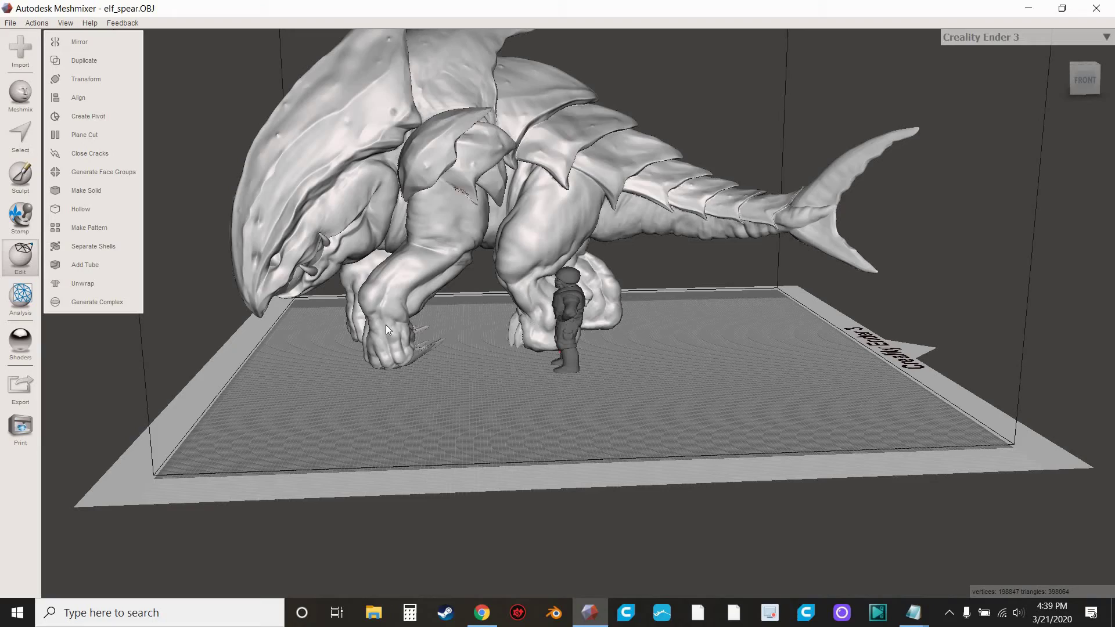
pyautogui.moveTo(588, 422); pyautogui.dragTo(593, 389, button='right')
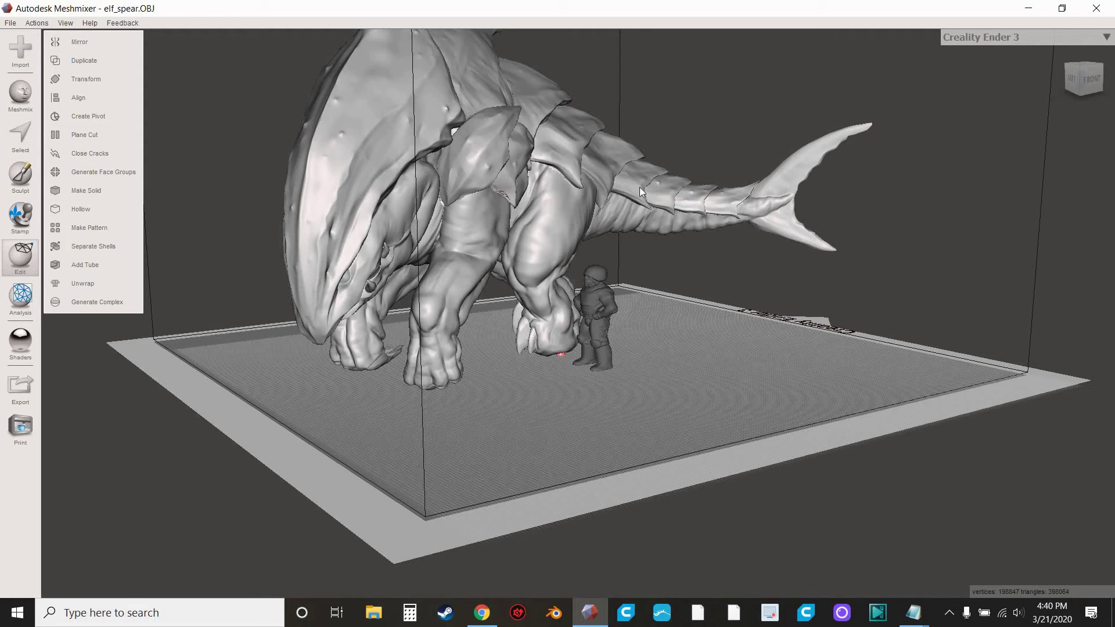
# Switch to Chrome and show the Yasashii Kyojin Studio Patreon tab
pyautogui.click(482, 613)
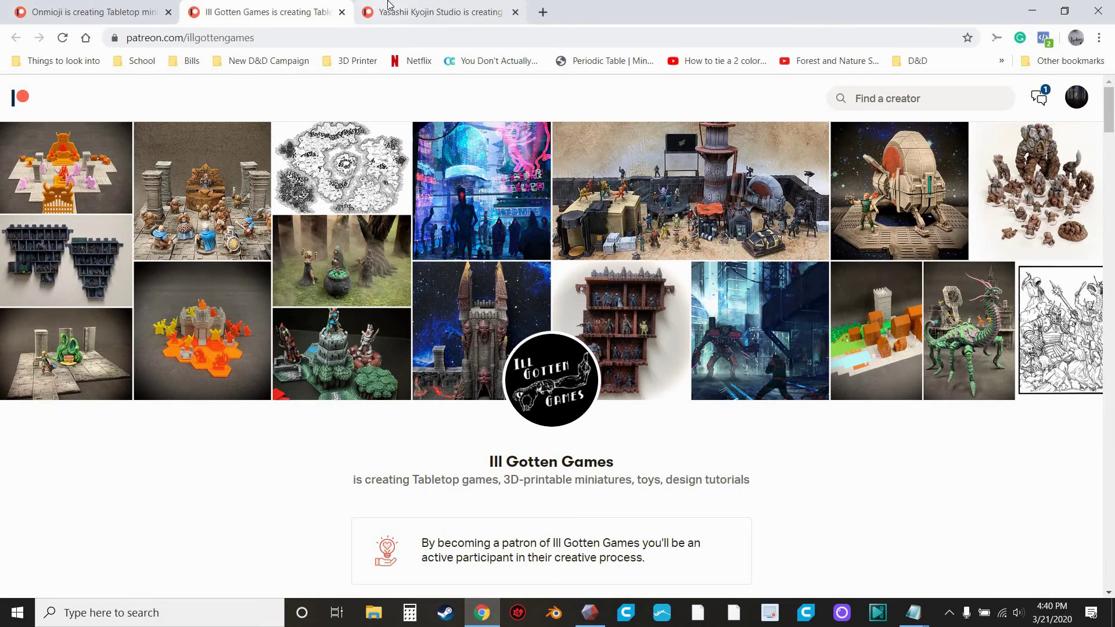
pyautogui.click(441, 12)
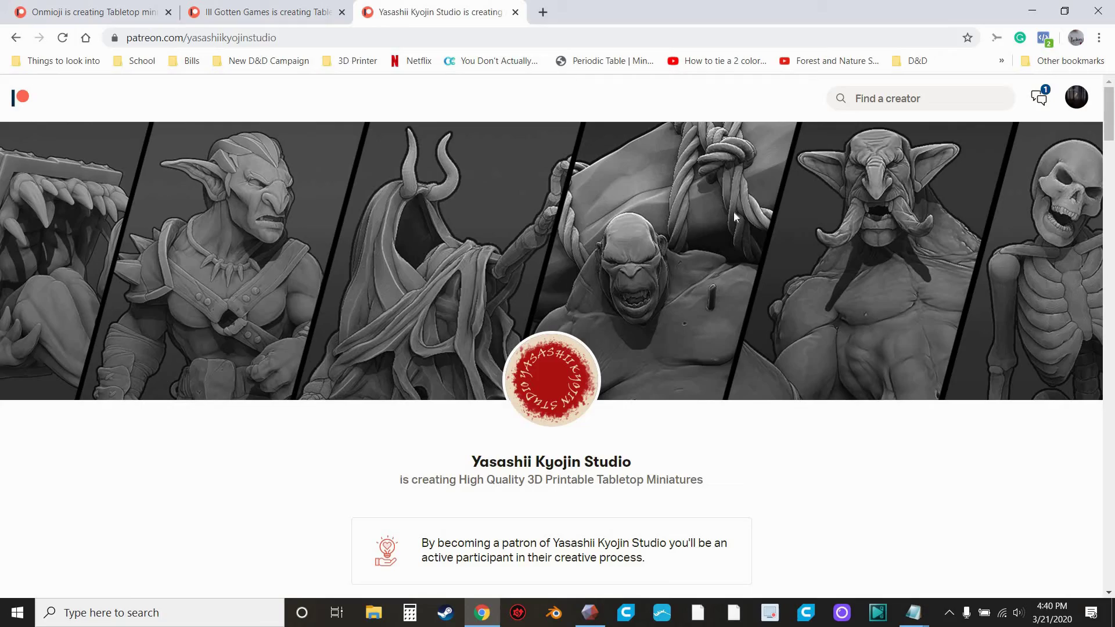
# Switch back to Meshmixer, check the enlarged Bulette beside the soldier, and show hidden tray icons
pyautogui.click(590, 612)
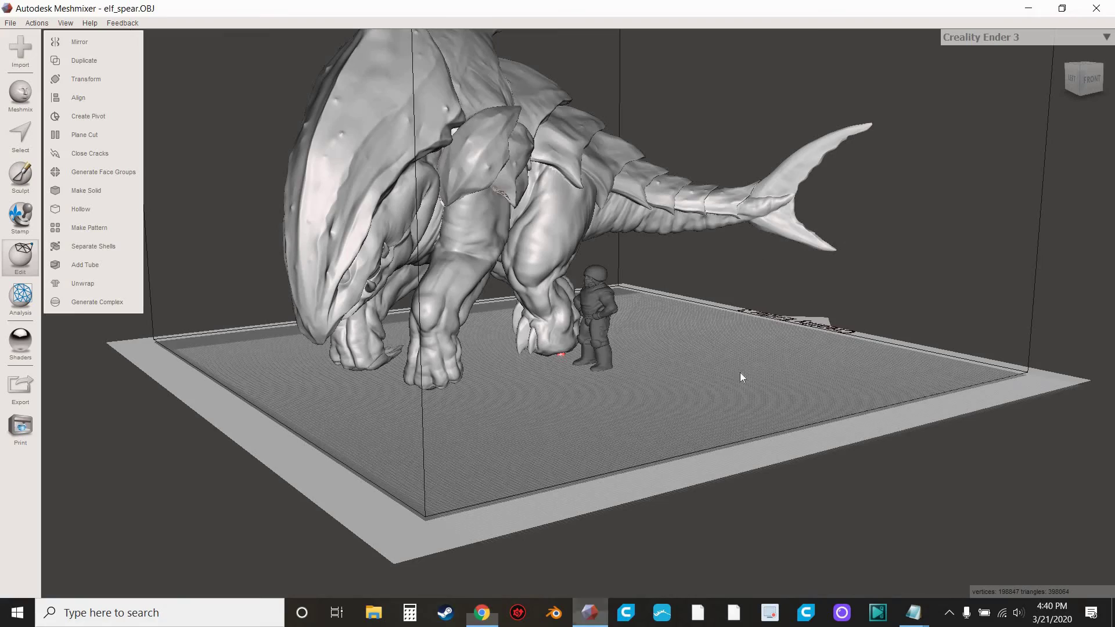
pyautogui.moveTo(750, 316); pyautogui.dragTo(784, 341, button='right')
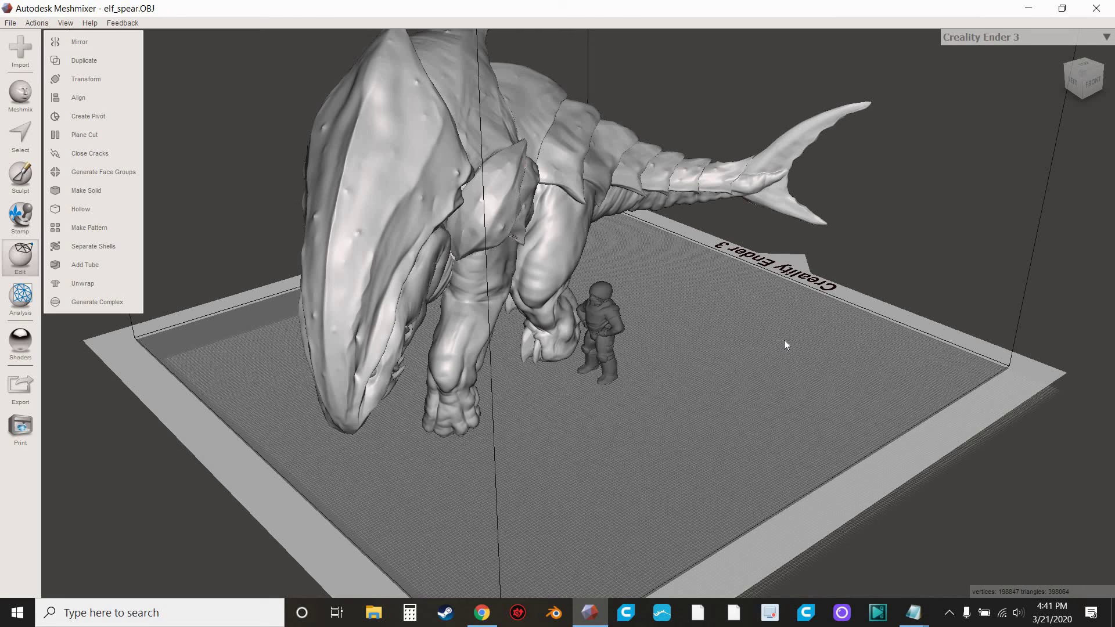
pyautogui.moveTo(723, 385); pyautogui.dragTo(663, 412, button='right')
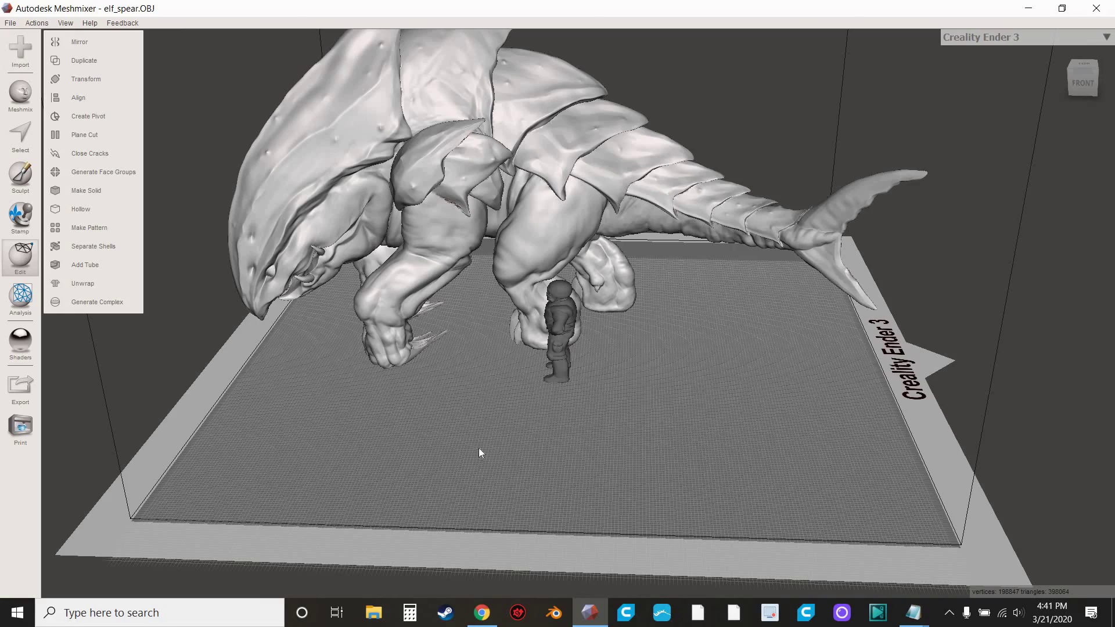
pyautogui.moveTo(478, 450)
pyautogui.mouseDown(button='right')
pyautogui.moveTo(478, 424)
pyautogui.moveTo(581, 392)
pyautogui.moveTo(684, 386)
pyautogui.moveTo(747, 398)
pyautogui.moveTo(739, 411)
pyautogui.moveTo(774, 433)
pyautogui.moveTo(470, 454)
pyautogui.moveTo(473, 464)
pyautogui.mouseUp(button='right')
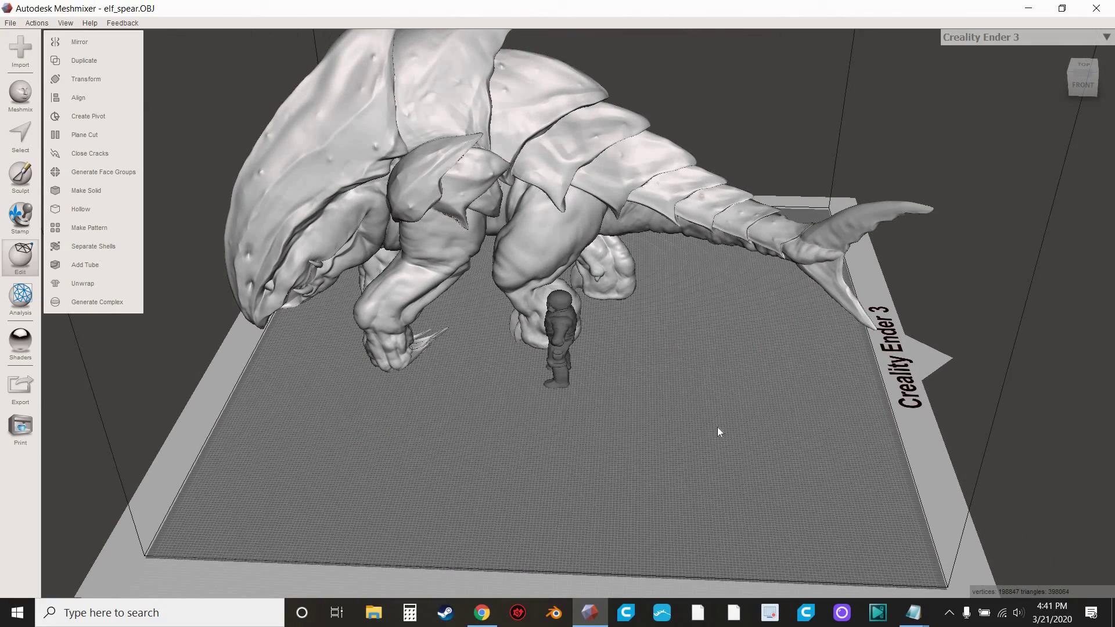
pyautogui.click(949, 613)
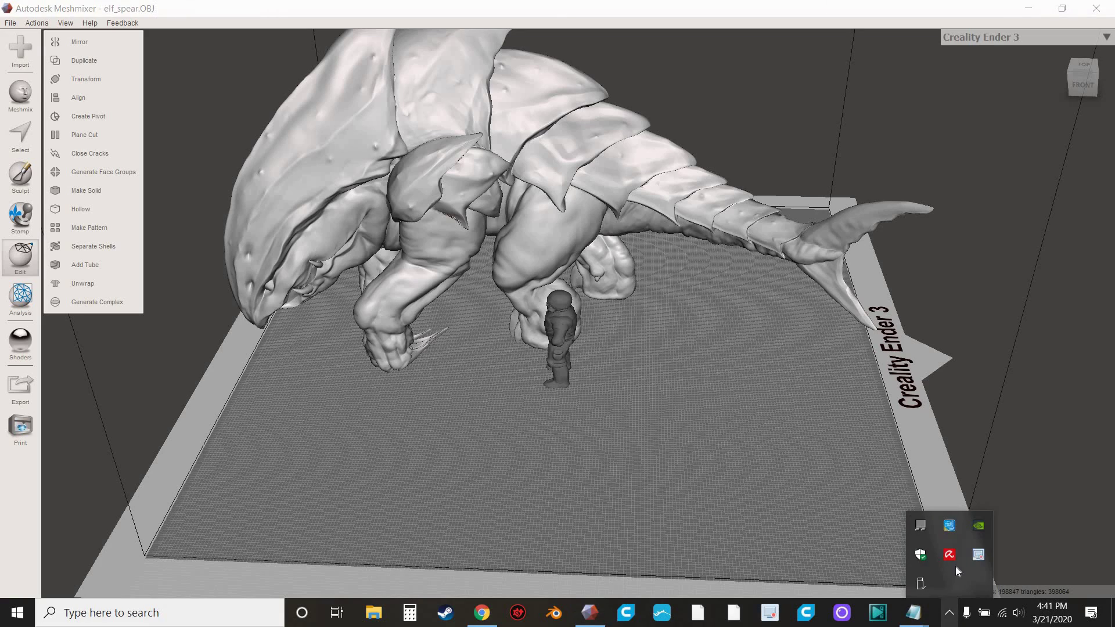